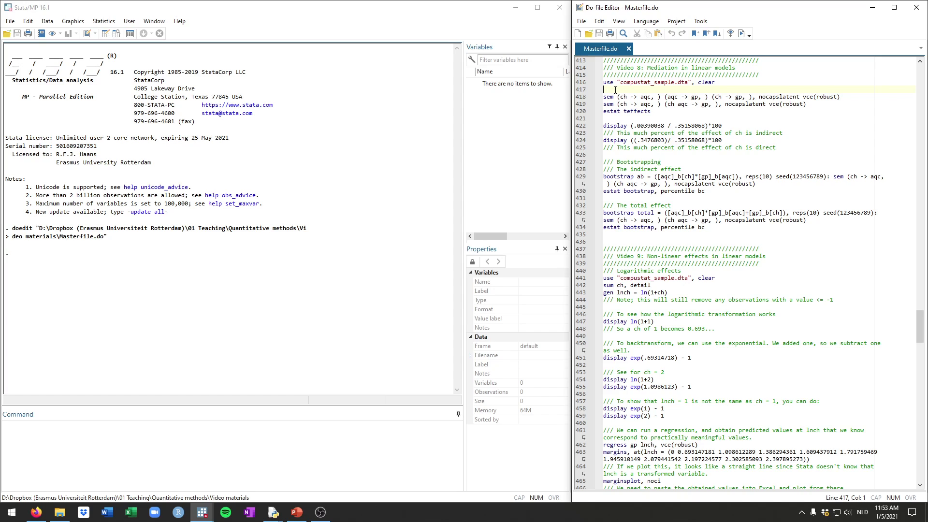
Step: Run do-file line 416, use "compustat_sample.dta", clear, loading 65,481 observations and 415 variables
{"action": "key", "text": "shift+Up"}
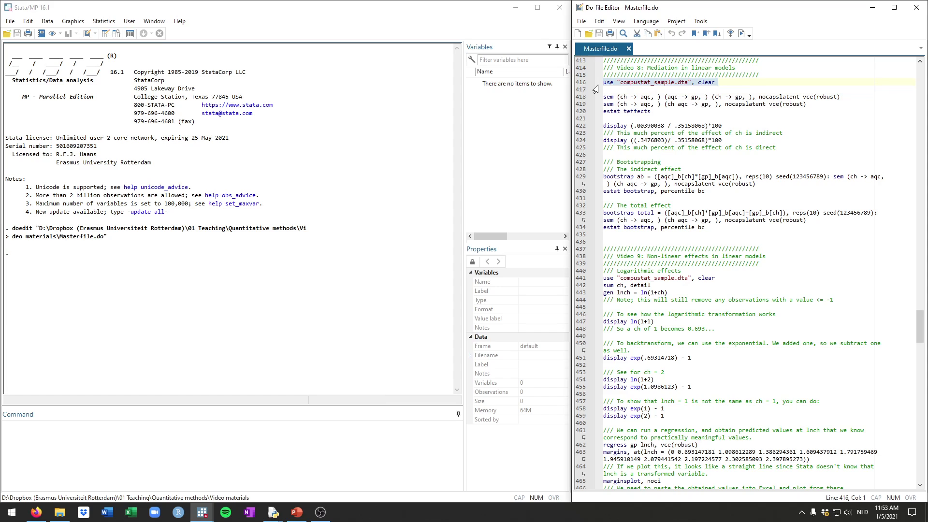
{"action": "key", "text": "ctrl+d"}
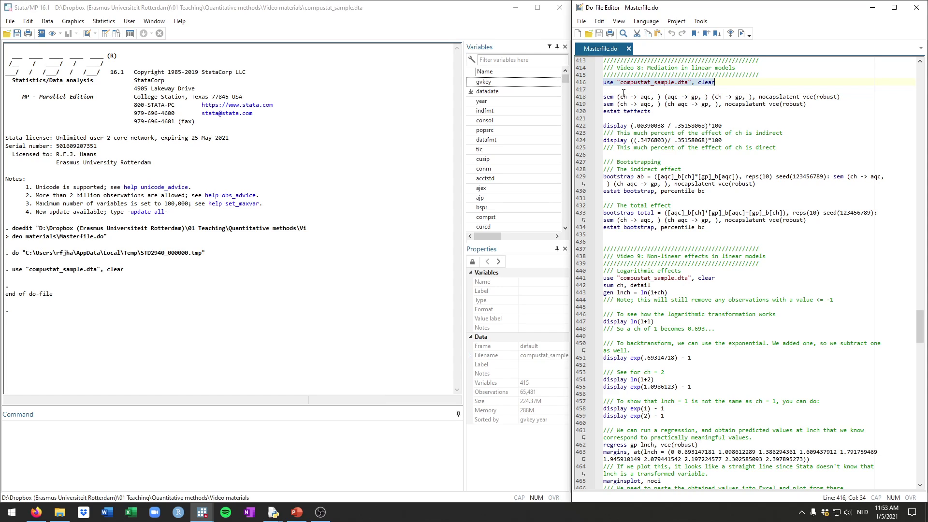
{"action": "left_click", "coordinate": [617, 90]}
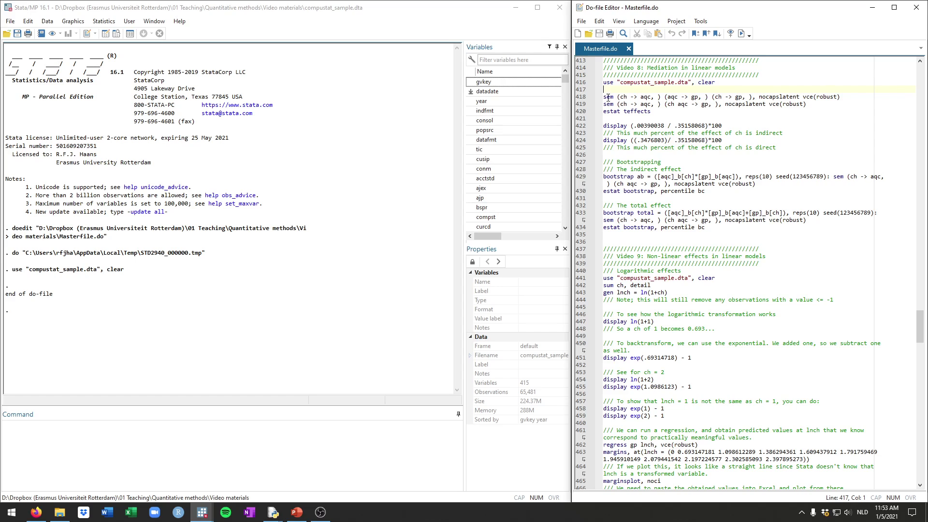
Step: Open the SEM Builder via Statistics > SEM > Model building and estimation
{"action": "left_click", "coordinate": [103, 21]}
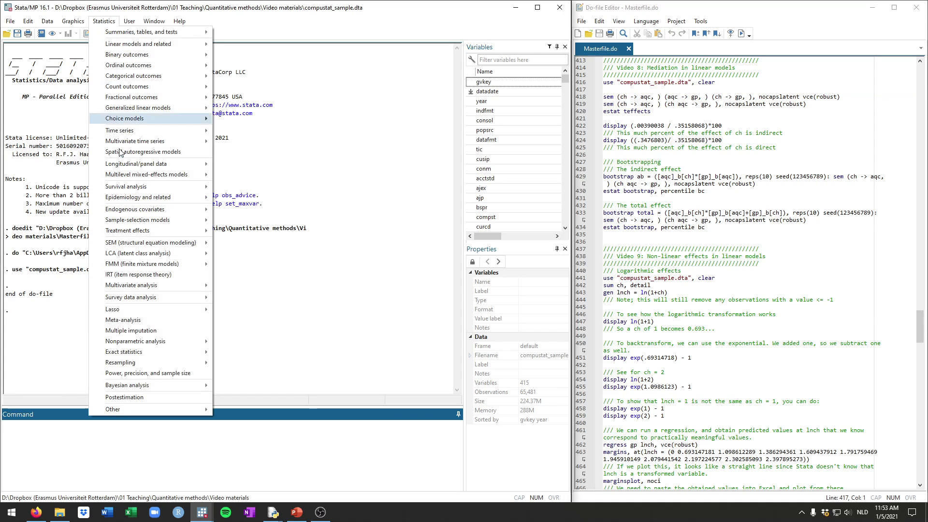
{"action": "mouse_move", "coordinate": [164, 242]}
{"action": "left_click", "coordinate": [312, 240]}
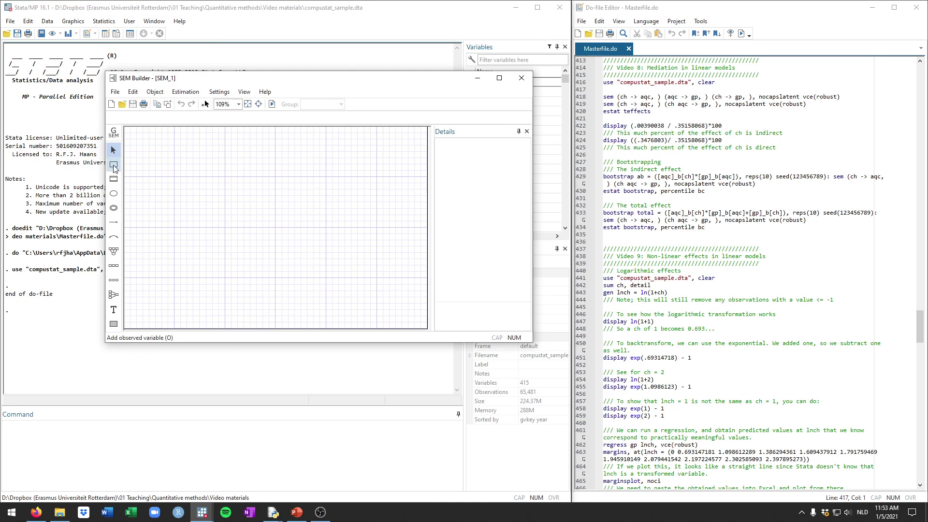
{"action": "left_click", "coordinate": [114, 165]}
{"action": "left_click", "coordinate": [102, 22]}
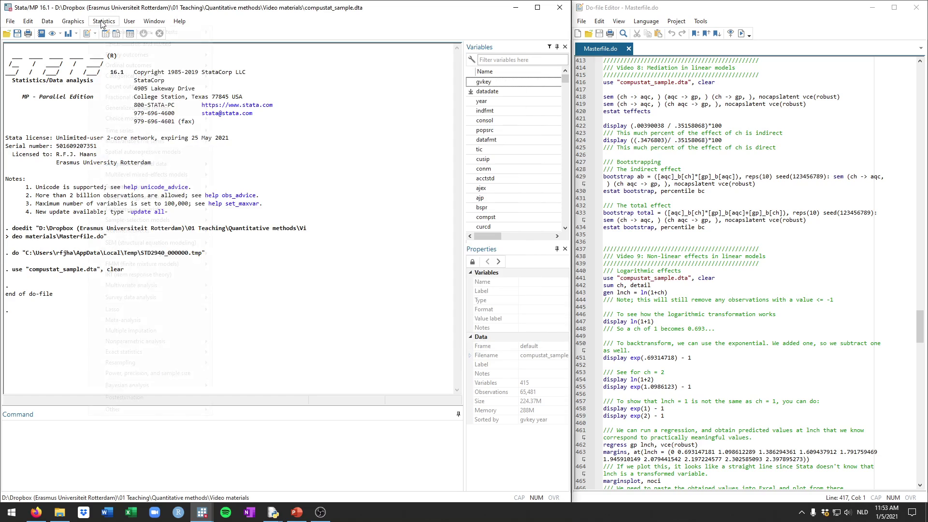
{"action": "mouse_move", "coordinate": [144, 244]}
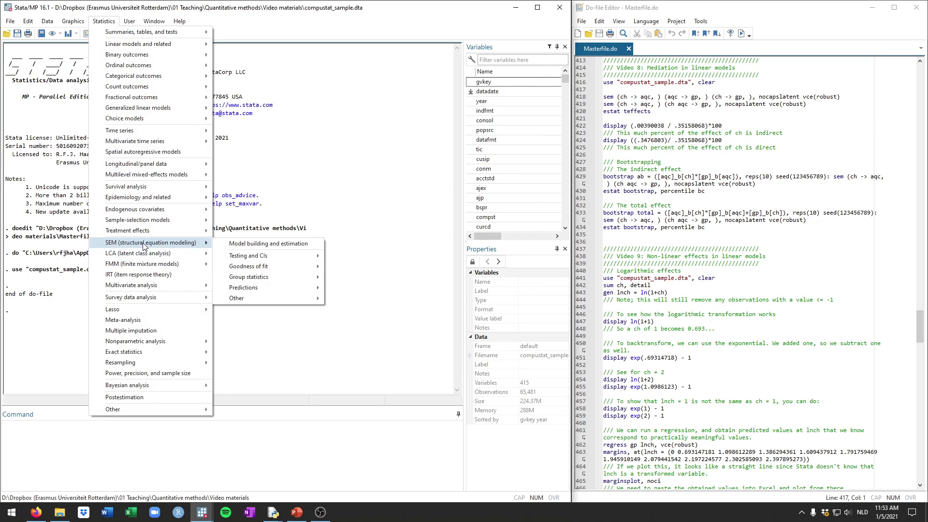
{"action": "left_click", "coordinate": [250, 244]}
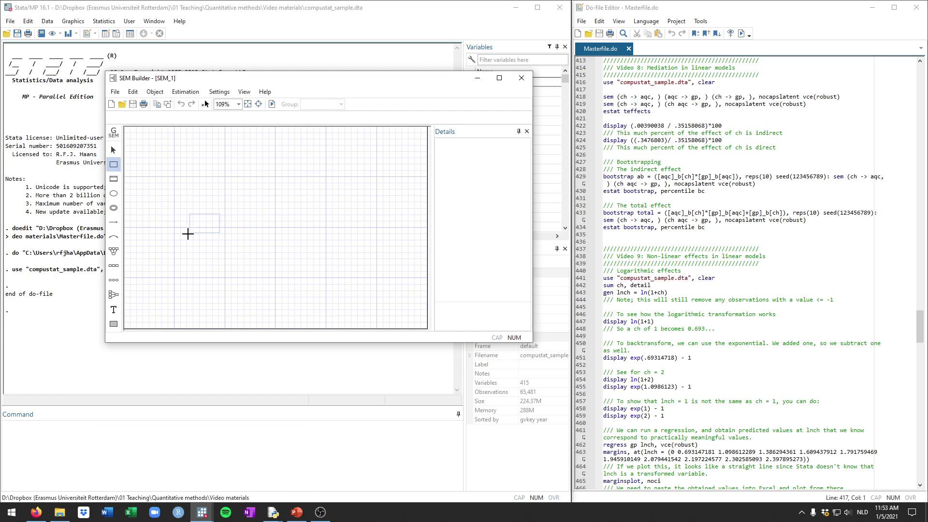
Step: Place three observed variables and draw paths left→top, top→right and left→right
{"action": "left_click", "coordinate": [185, 233]}
{"action": "left_click", "coordinate": [250, 189]}
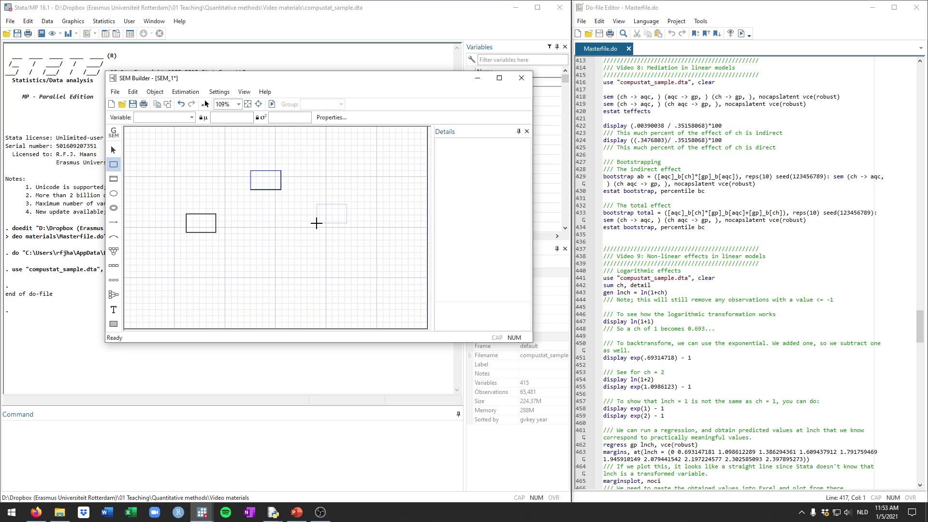
{"action": "left_click", "coordinate": [305, 230]}
{"action": "left_click", "coordinate": [113, 222]}
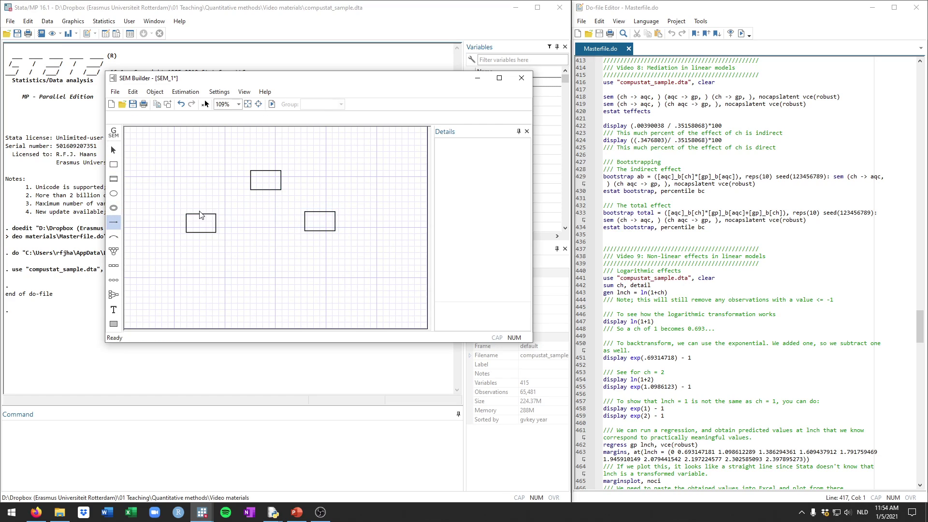
{"action": "left_click_drag", "start_coordinate": [215, 212], "coordinate": [251, 186]}
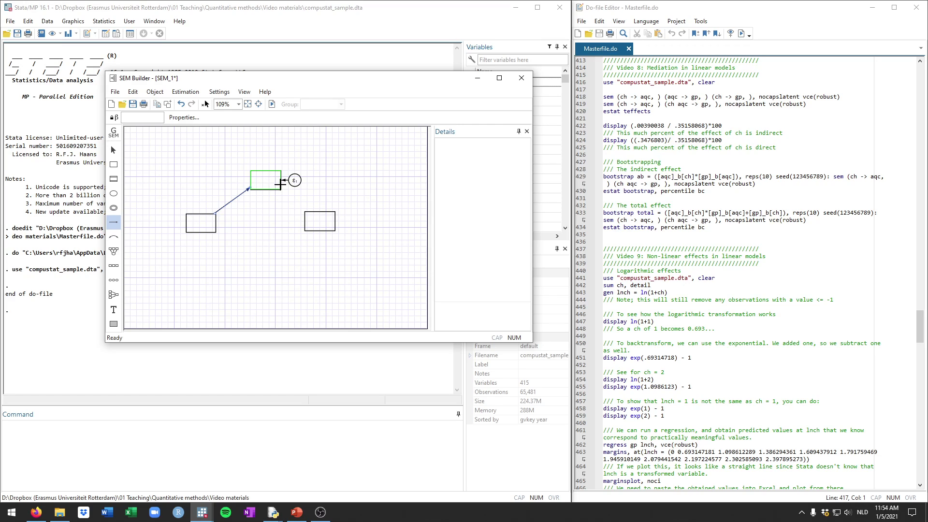
{"action": "left_click_drag", "start_coordinate": [281, 184], "coordinate": [312, 213]}
{"action": "left_click_drag", "start_coordinate": [213, 224], "coordinate": [306, 223]}
{"action": "left_click", "coordinate": [113, 150]}
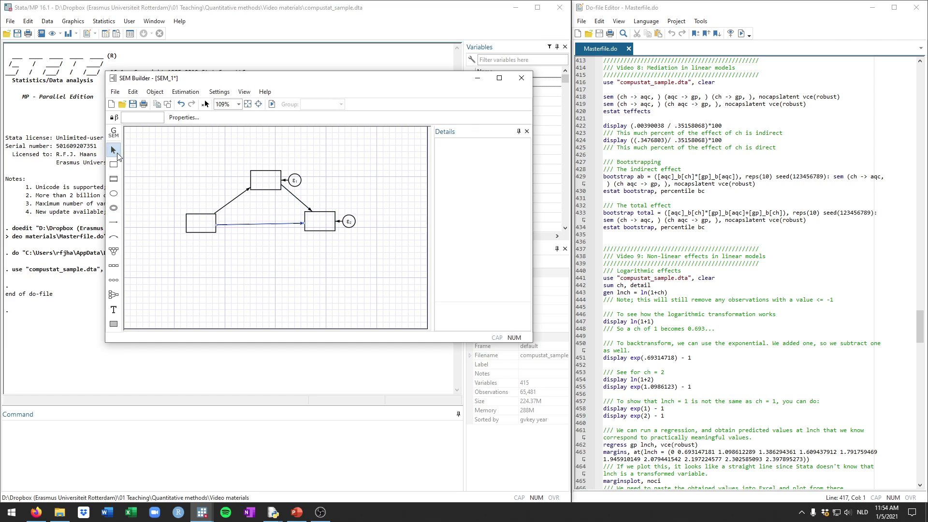
Step: Name the variables ch (left), gp (right) and aqc (top)
{"action": "double_click", "coordinate": [200, 227]}
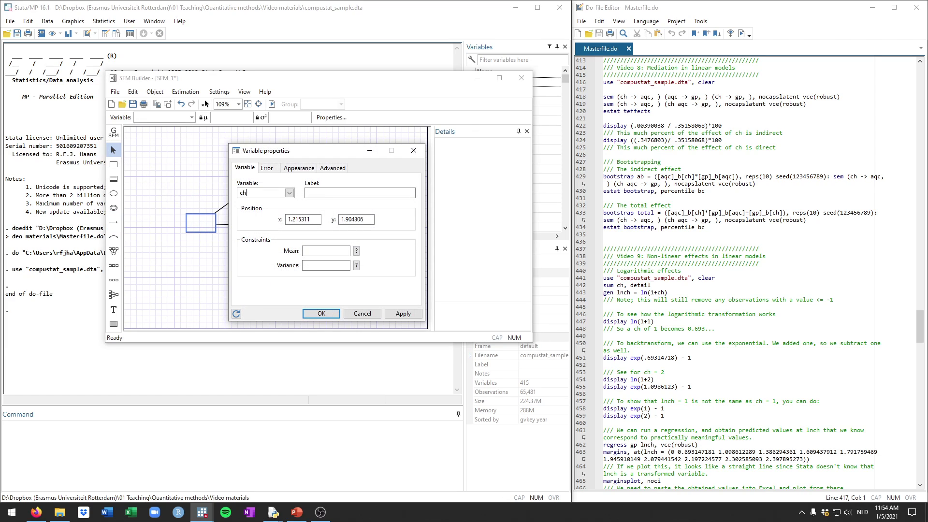
{"action": "key", "text": "Return"}
{"action": "left_click", "coordinate": [266, 180]}
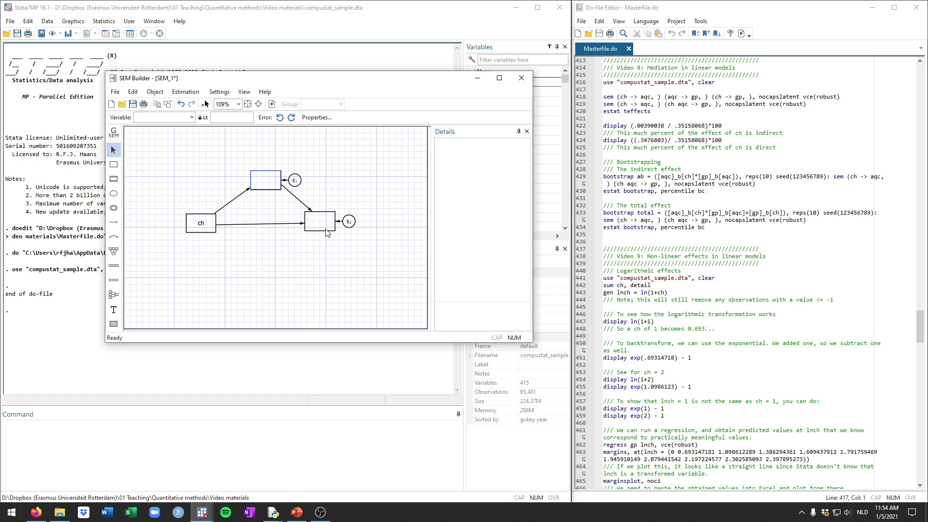
{"action": "left_click", "coordinate": [325, 221]}
{"action": "double_click", "coordinate": [324, 221]}
{"action": "type", "text": "gp"}
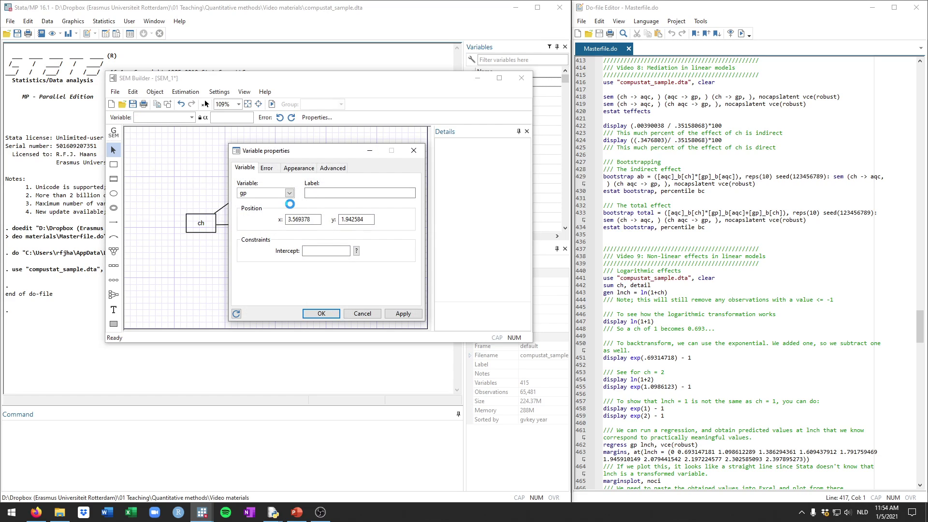
{"action": "key", "text": "Return"}
{"action": "double_click", "coordinate": [269, 182]}
{"action": "type", "text": "aqc"}
{"action": "left_click", "coordinate": [322, 315]}
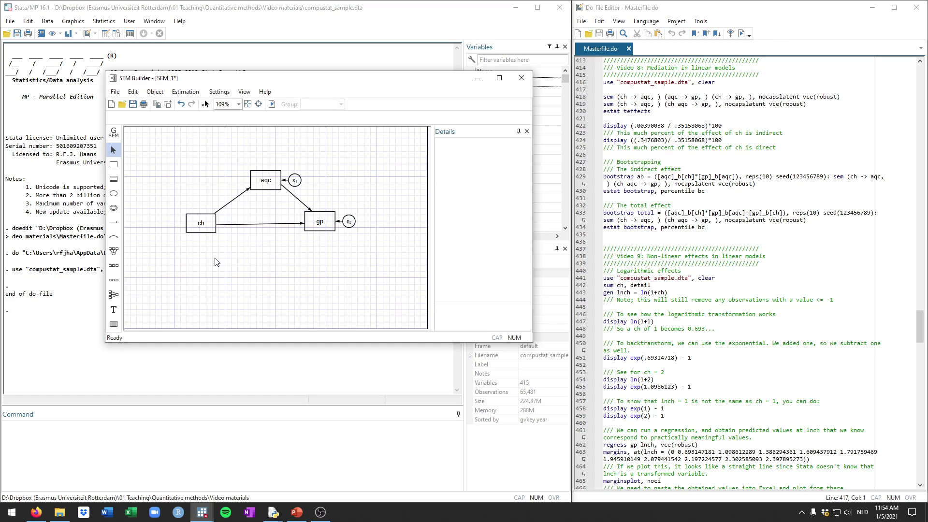
{"action": "left_click", "coordinate": [115, 165]}
{"action": "left_click", "coordinate": [188, 293]}
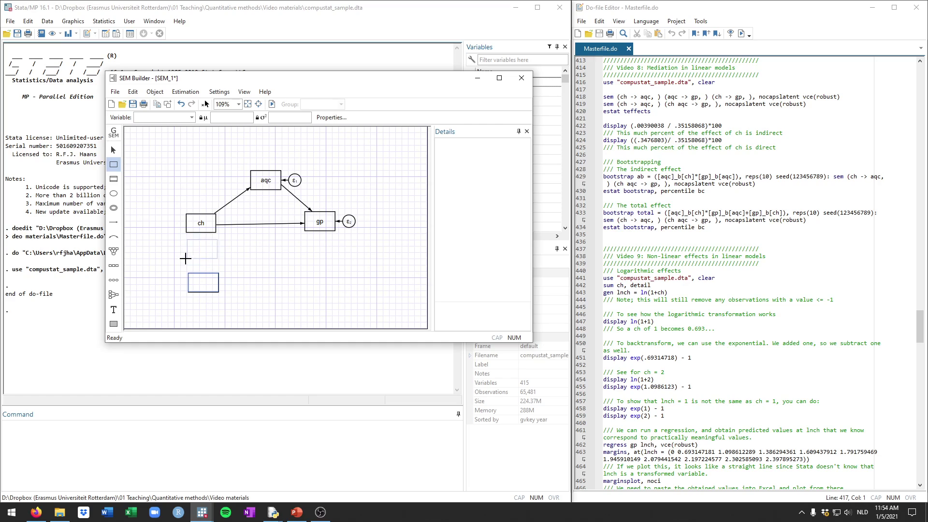
{"action": "key", "text": "p"}
{"action": "left_click_drag", "start_coordinate": [205, 280], "coordinate": [258, 191]}
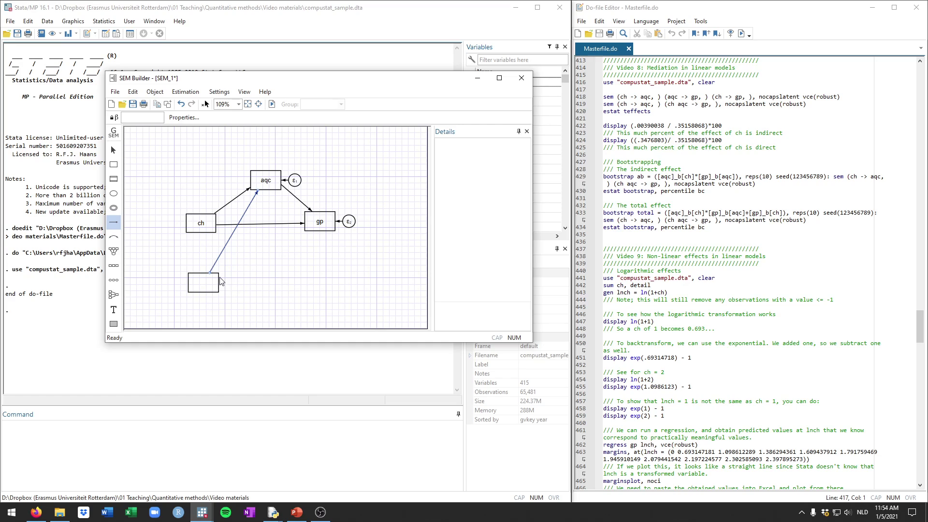
{"action": "left_click_drag", "start_coordinate": [215, 276], "coordinate": [302, 241]}
{"action": "key", "text": "s"}
{"action": "left_click", "coordinate": [231, 255]}
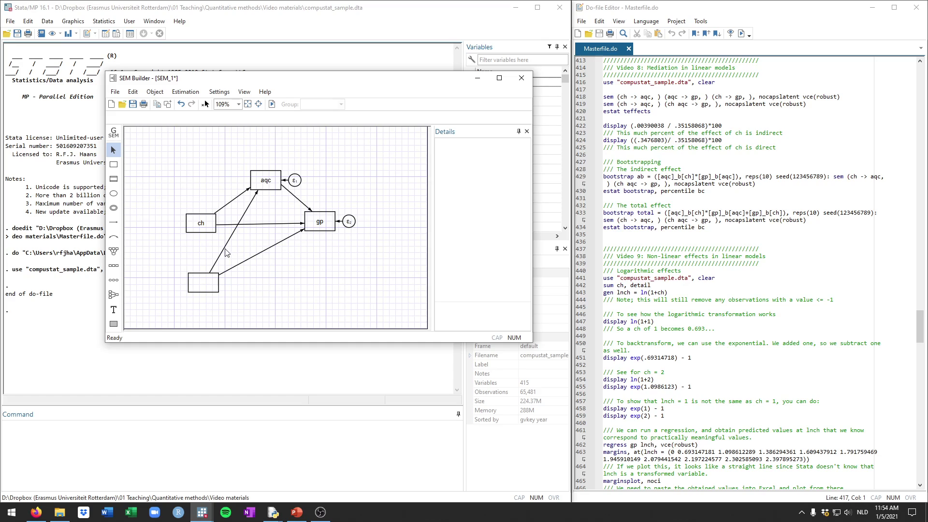
{"action": "left_click", "coordinate": [225, 253]}
{"action": "key", "text": "Delete"}
{"action": "left_click", "coordinate": [230, 270]}
{"action": "key", "text": "Delete"}
{"action": "left_click", "coordinate": [203, 281]}
{"action": "key", "text": "Delete"}
Step: Estimate the model with default options, then close the SEM Builder without saving the diagram
{"action": "left_click", "coordinate": [272, 104]}
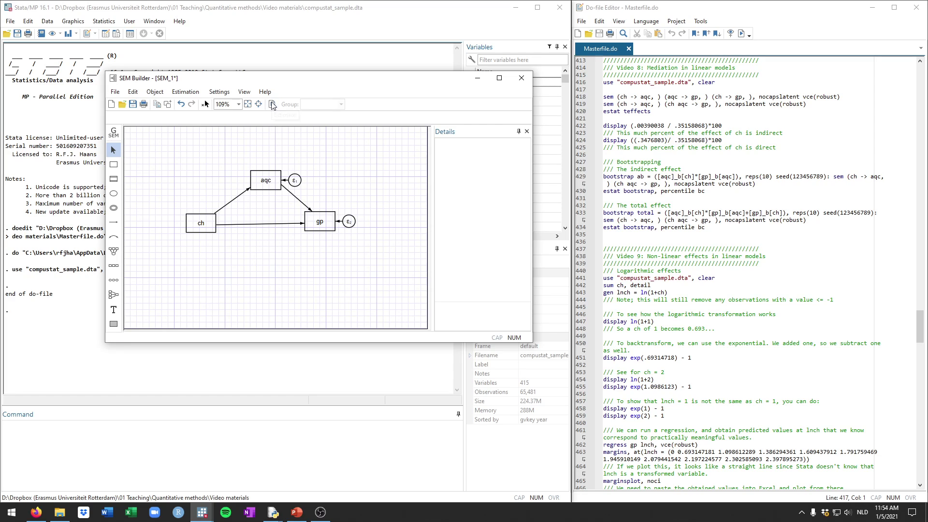
{"action": "left_click", "coordinate": [266, 168]}
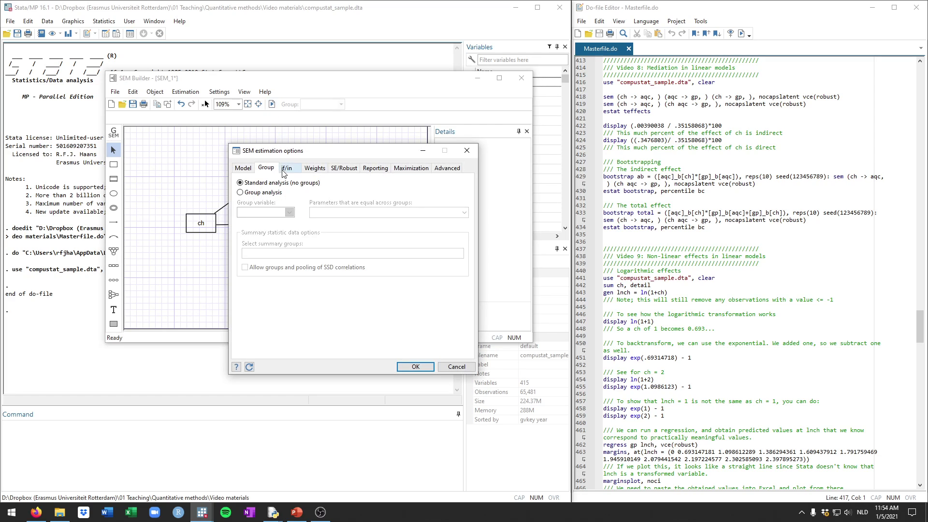
{"action": "left_click", "coordinate": [238, 168]}
{"action": "left_click", "coordinate": [415, 367]}
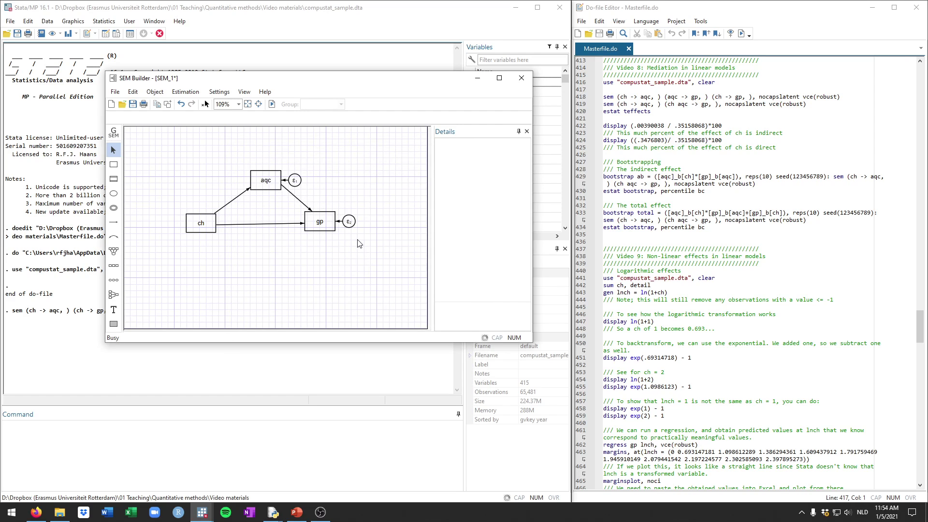
{"action": "left_click", "coordinate": [520, 82]}
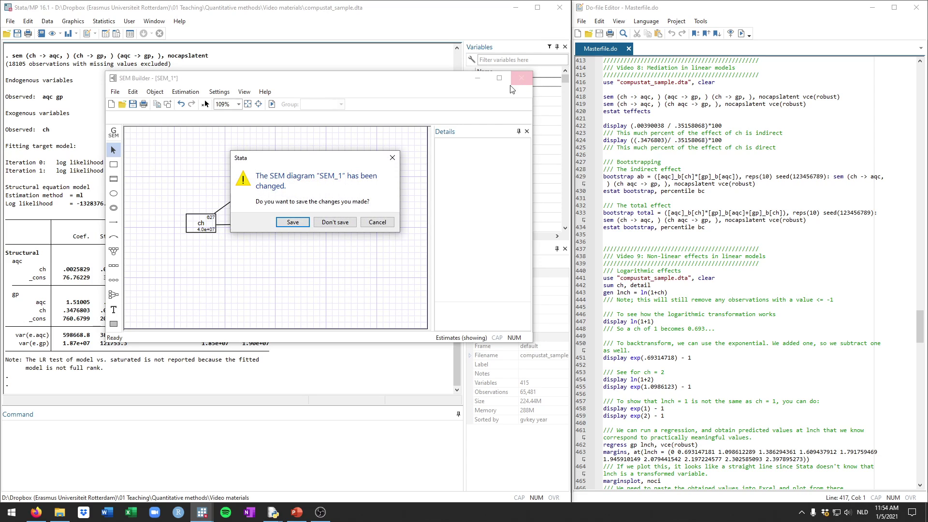
{"action": "left_click", "coordinate": [335, 223]}
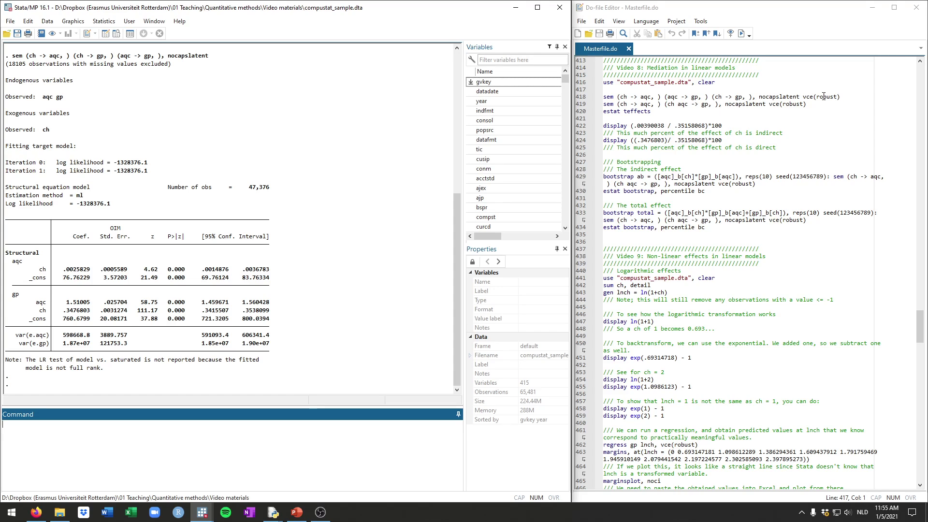
{"action": "left_click_drag", "start_coordinate": [749, 96], "coordinate": [607, 95]}
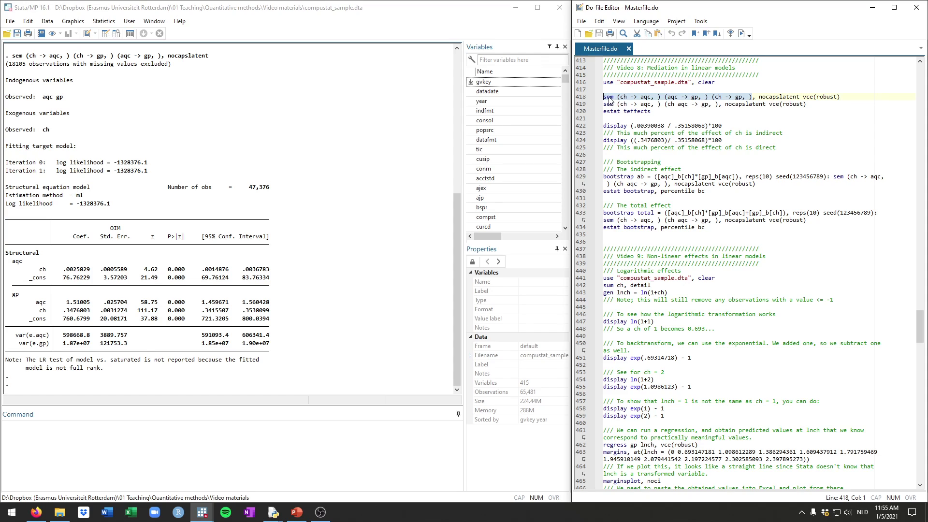
{"action": "double_click", "coordinate": [610, 98]}
{"action": "left_click_drag", "start_coordinate": [618, 98], "coordinate": [660, 99]}
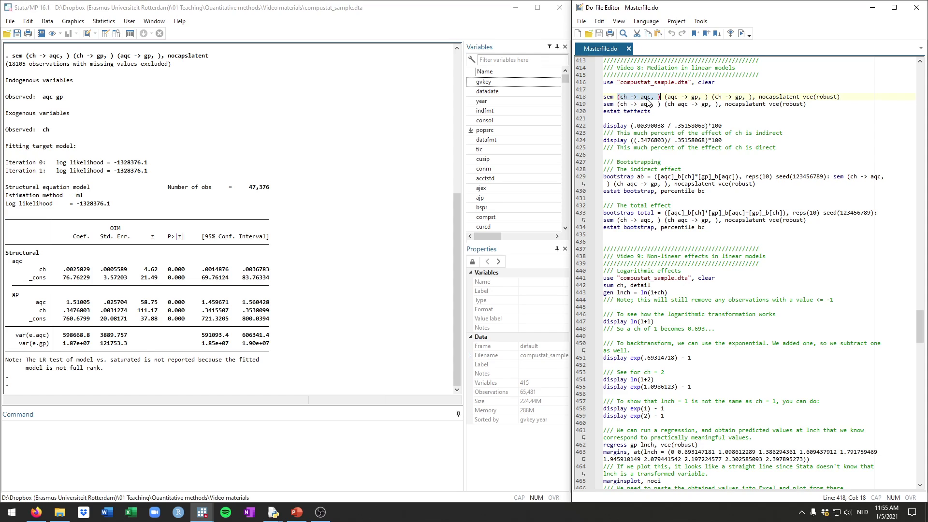
{"action": "left_click_drag", "start_coordinate": [665, 97], "coordinate": [753, 97]}
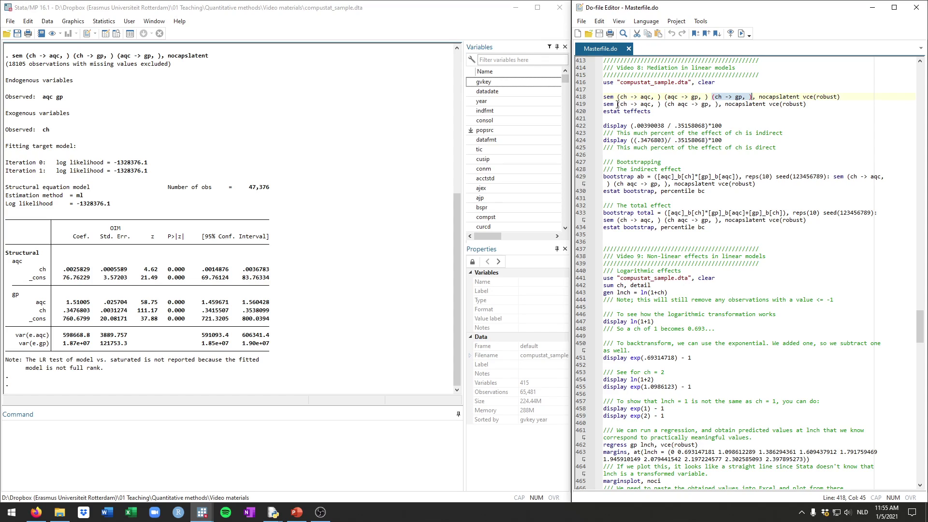
{"action": "left_click_drag", "start_coordinate": [618, 104], "coordinate": [660, 104]}
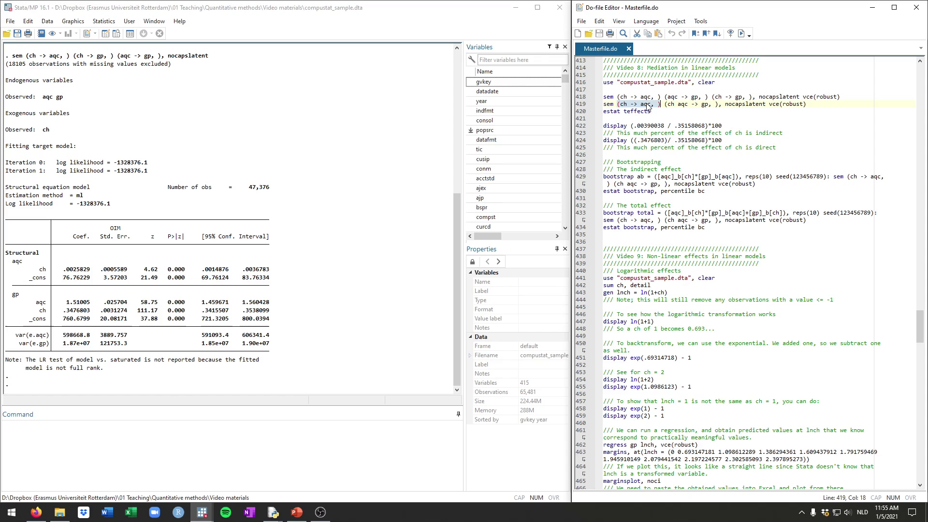
{"action": "left_click_drag", "start_coordinate": [665, 104], "coordinate": [717, 104]}
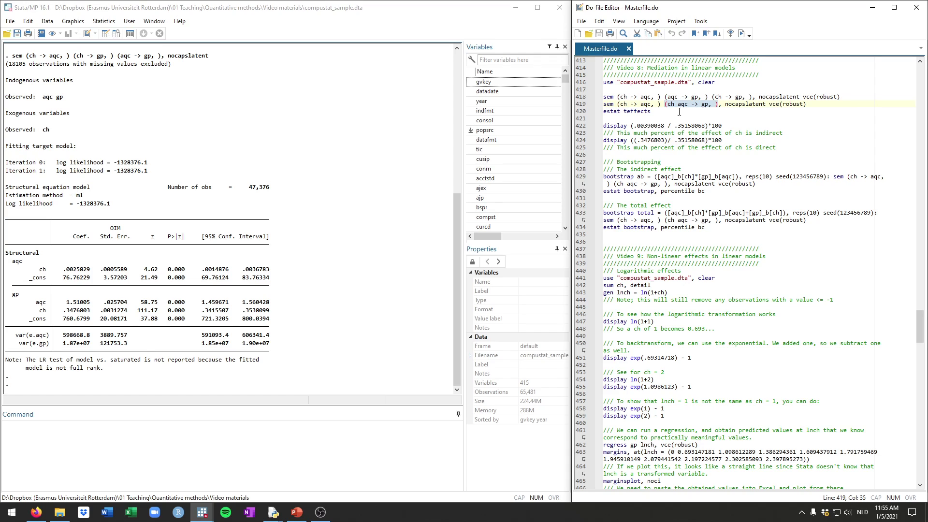
{"action": "left_click_drag", "start_coordinate": [617, 96], "coordinate": [756, 96]}
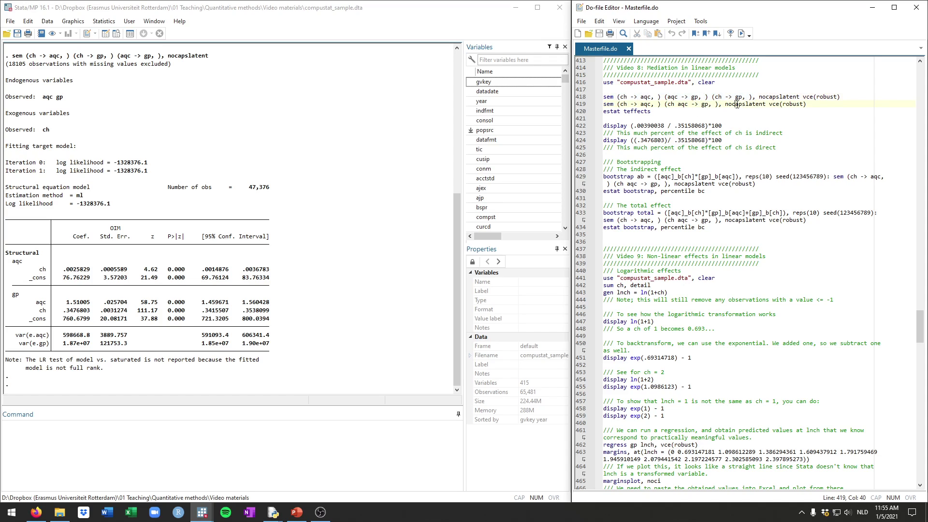
{"action": "double_click", "coordinate": [739, 104]}
{"action": "double_click", "coordinate": [768, 97]}
{"action": "double_click", "coordinate": [743, 104]}
{"action": "left_click", "coordinate": [722, 105]}
{"action": "left_click_drag", "start_coordinate": [771, 104], "coordinate": [815, 103]}
{"action": "left_click", "coordinate": [815, 104]}
Step: Run line 419's vce(robust) sem and check ch coefficients .0025829 and .3476803
{"action": "left_click_drag", "start_coordinate": [807, 104], "coordinate": [602, 104]}
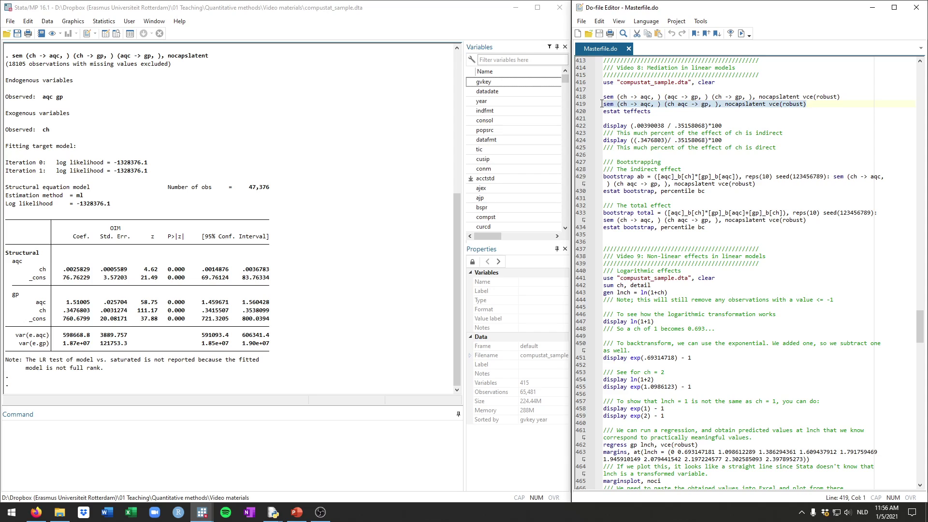
{"action": "key", "text": "ctrl+d"}
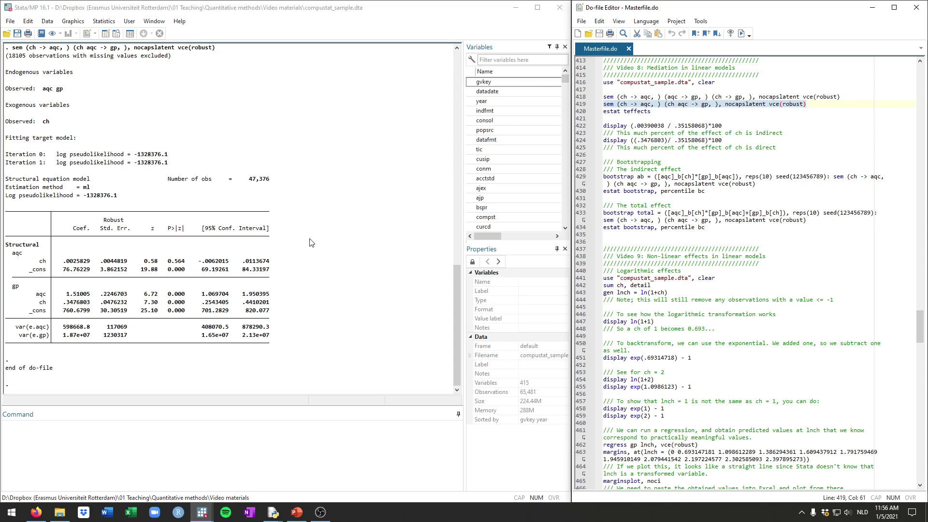
{"action": "left_click", "coordinate": [299, 302]}
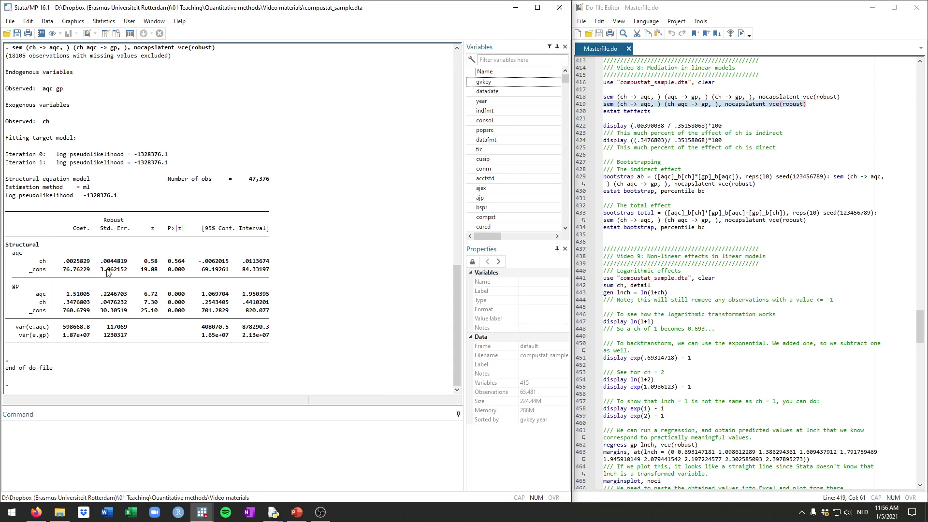
{"action": "left_click_drag", "start_coordinate": [92, 261], "coordinate": [64, 265]}
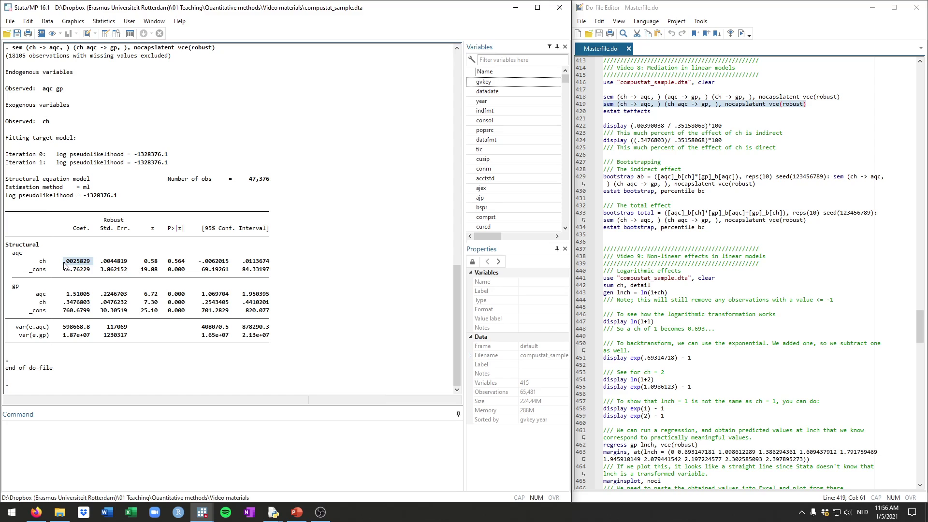
{"action": "left_click", "coordinate": [26, 258]}
{"action": "left_click_drag", "start_coordinate": [63, 302], "coordinate": [90, 304]}
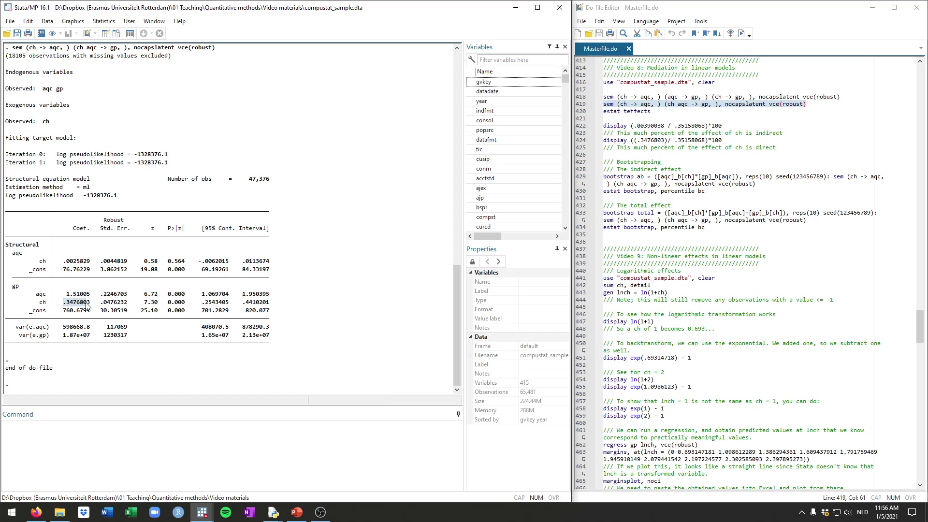
{"action": "left_click", "coordinate": [47, 308]}
Step: Check the aqc coefficient 1.51005 in the gp equation and select the estat teffects line
{"action": "left_click_drag", "start_coordinate": [25, 286], "coordinate": [12, 287]}
{"action": "left_click_drag", "start_coordinate": [63, 294], "coordinate": [91, 295]}
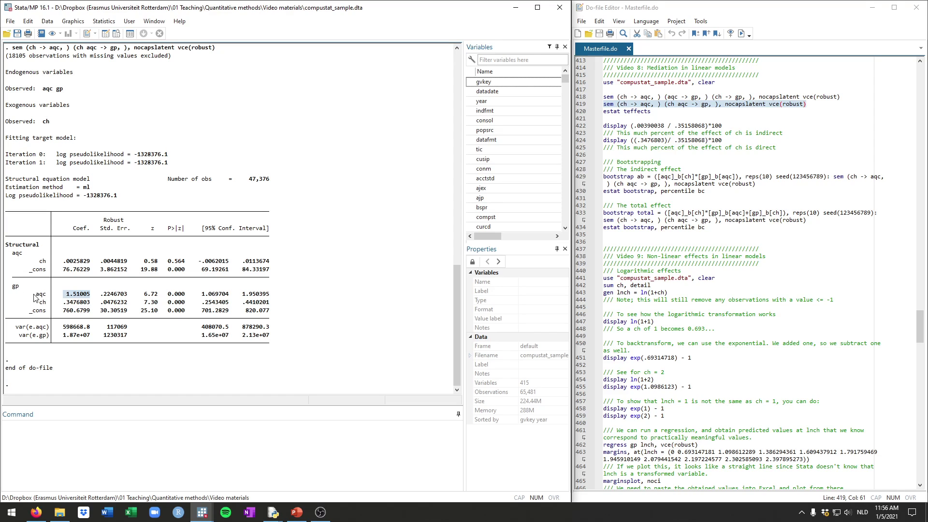
{"action": "left_click", "coordinate": [88, 297]}
{"action": "left_click_drag", "start_coordinate": [66, 297], "coordinate": [91, 297]}
{"action": "left_click_drag", "start_coordinate": [91, 261], "coordinate": [64, 264]}
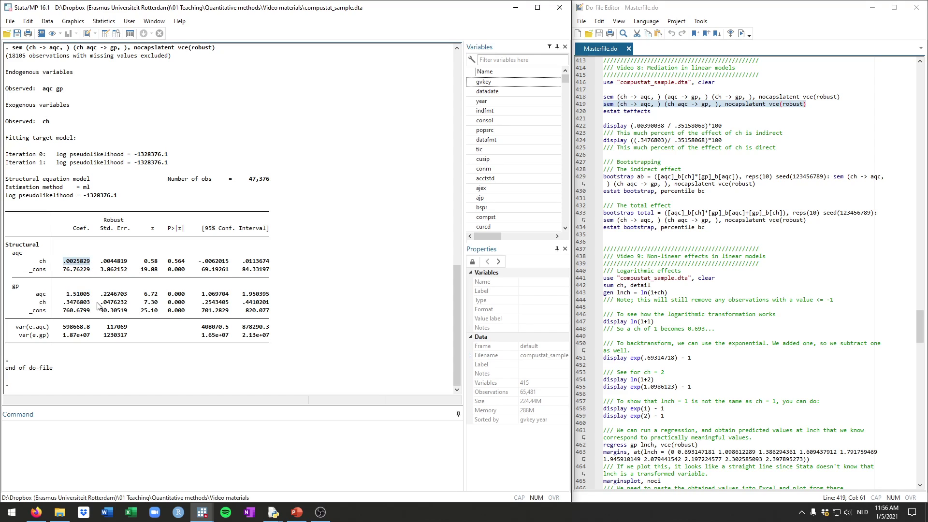
{"action": "double_click", "coordinate": [43, 302]}
{"action": "left_click", "coordinate": [621, 118]}
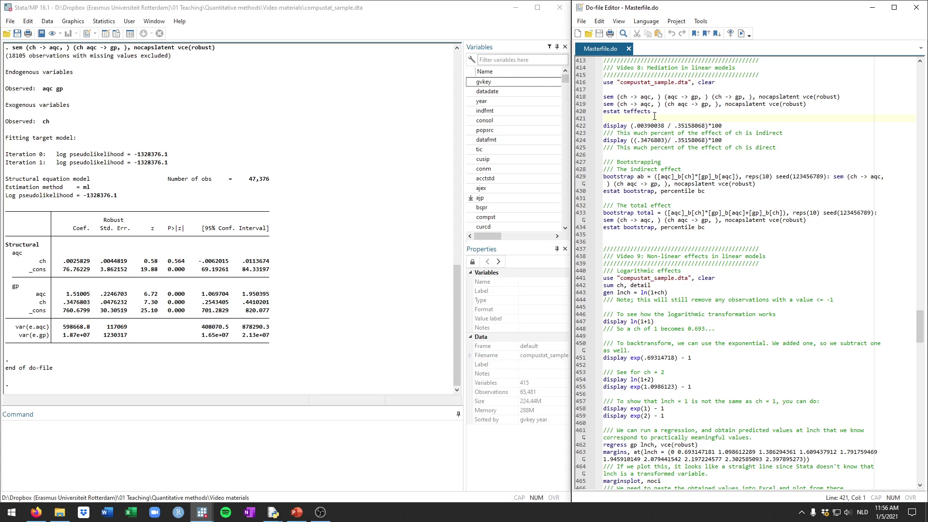
{"action": "left_click_drag", "start_coordinate": [655, 116], "coordinate": [599, 112]}
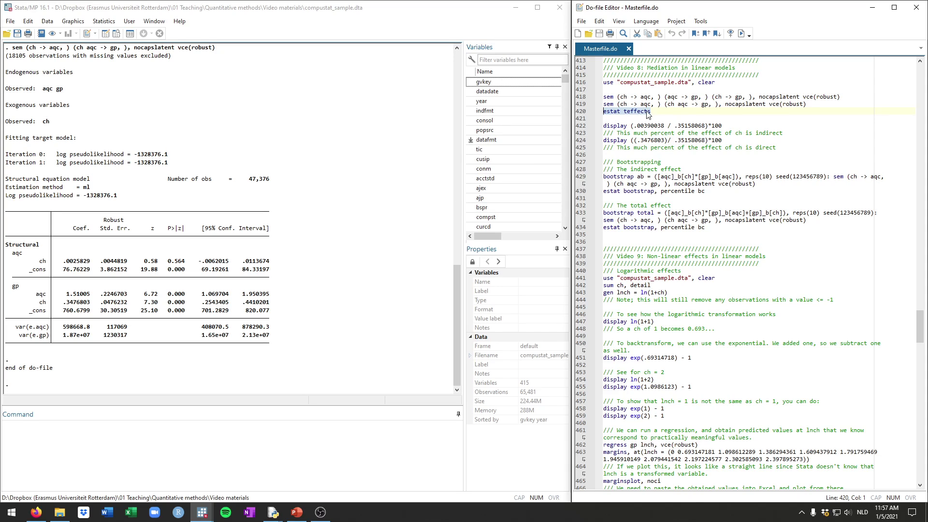
Step: Run estat teffects and check aqc's direct effect 1.51005 and ch's indirect .0039004 and direct .3476803
{"action": "key", "text": "ctrl+d"}
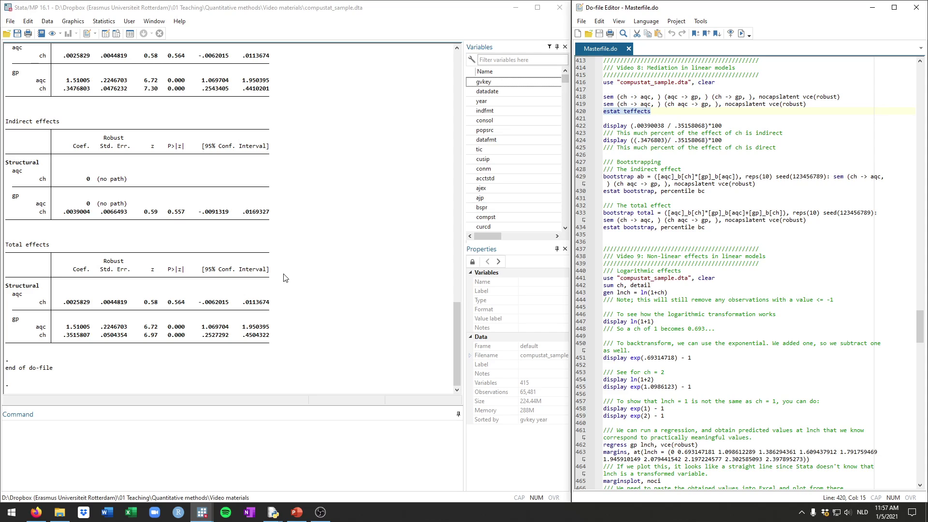
{"action": "scroll", "coordinate": [296, 290], "scroll_direction": "up", "scroll_amount": 5}
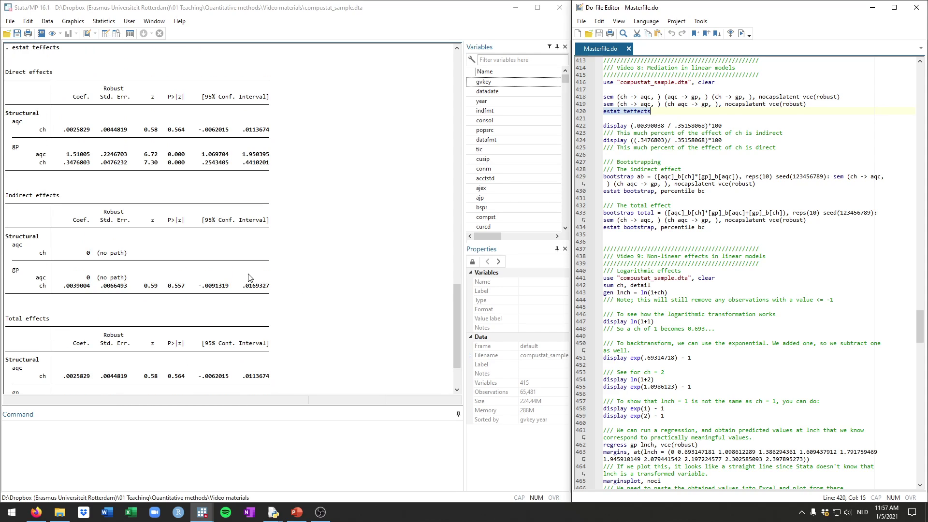
{"action": "left_click_drag", "start_coordinate": [63, 179], "coordinate": [63, 213]}
{"action": "left_click", "coordinate": [83, 232]}
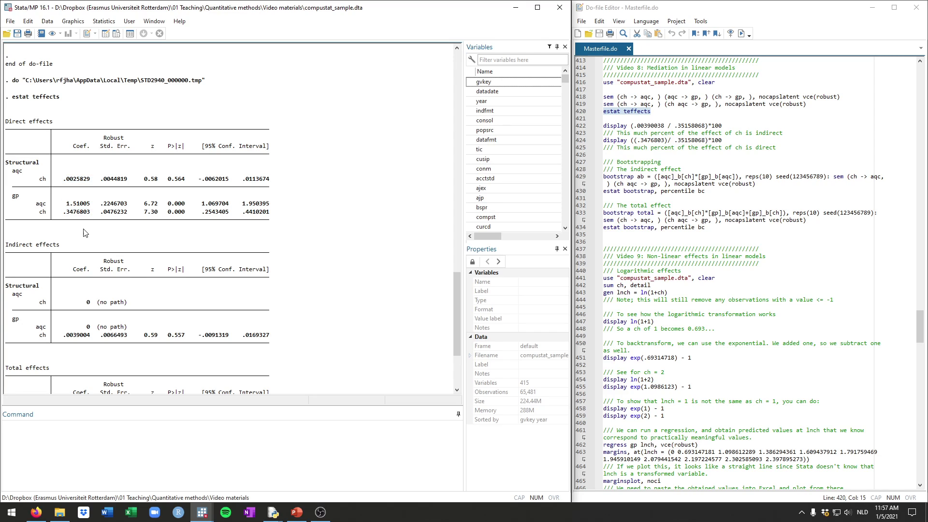
{"action": "scroll", "coordinate": [116, 251], "scroll_direction": "down", "scroll_amount": 5}
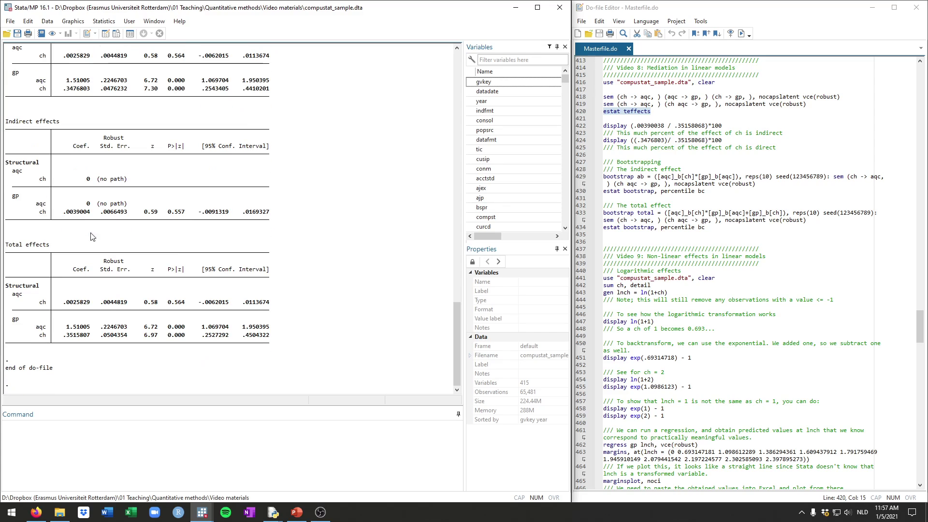
{"action": "left_click_drag", "start_coordinate": [64, 212], "coordinate": [93, 213]}
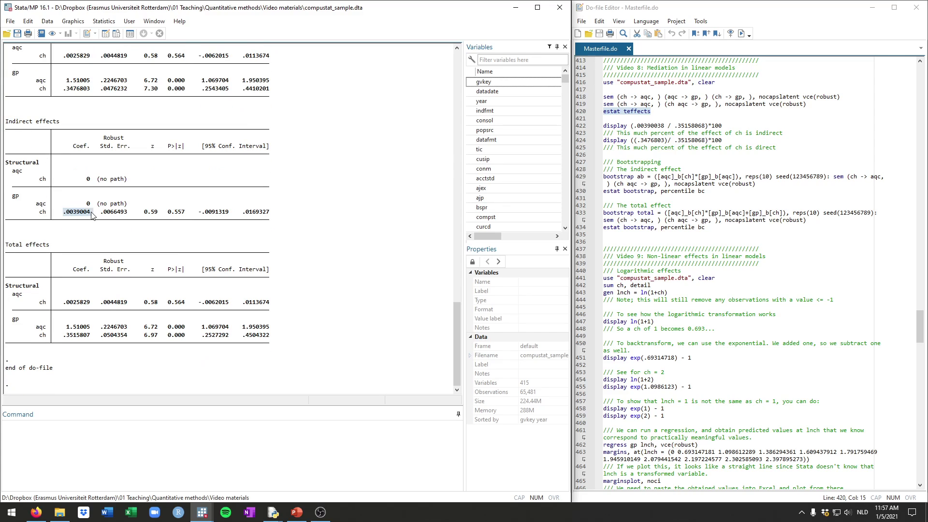
{"action": "left_click_drag", "start_coordinate": [64, 89], "coordinate": [91, 90]}
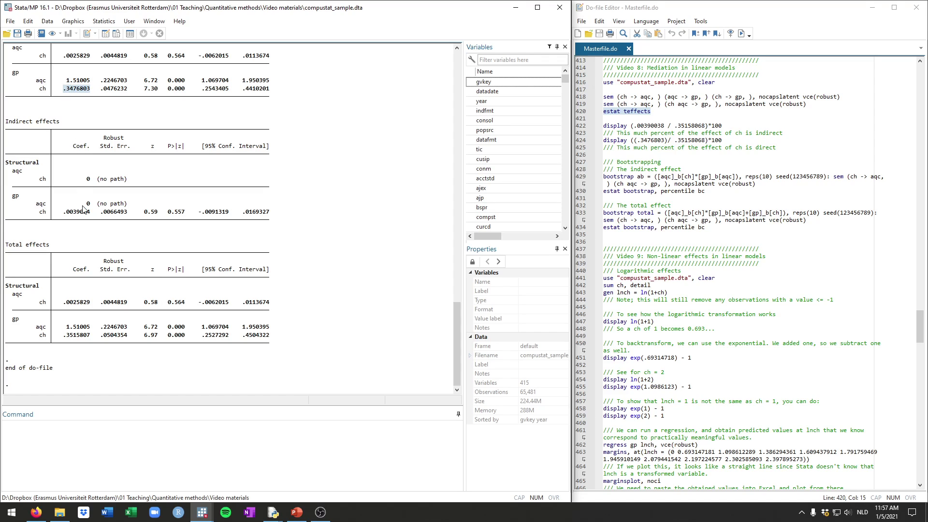
{"action": "left_click", "coordinate": [86, 226]}
Step: Compare ch's total effect .3515807 on gp against its indirect and direct effects
{"action": "left_click_drag", "start_coordinate": [66, 328], "coordinate": [91, 328]}
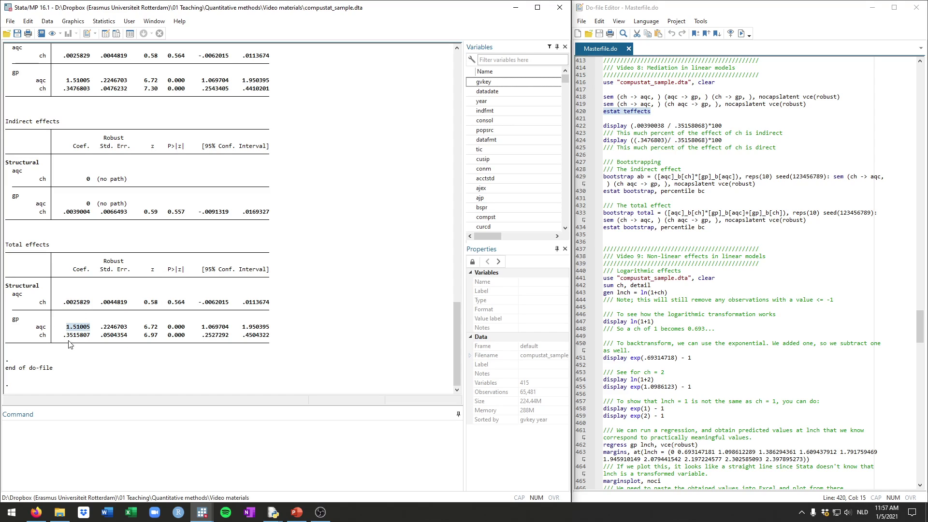
{"action": "left_click_drag", "start_coordinate": [64, 335], "coordinate": [87, 335]}
{"action": "left_click_drag", "start_coordinate": [63, 212], "coordinate": [93, 213]}
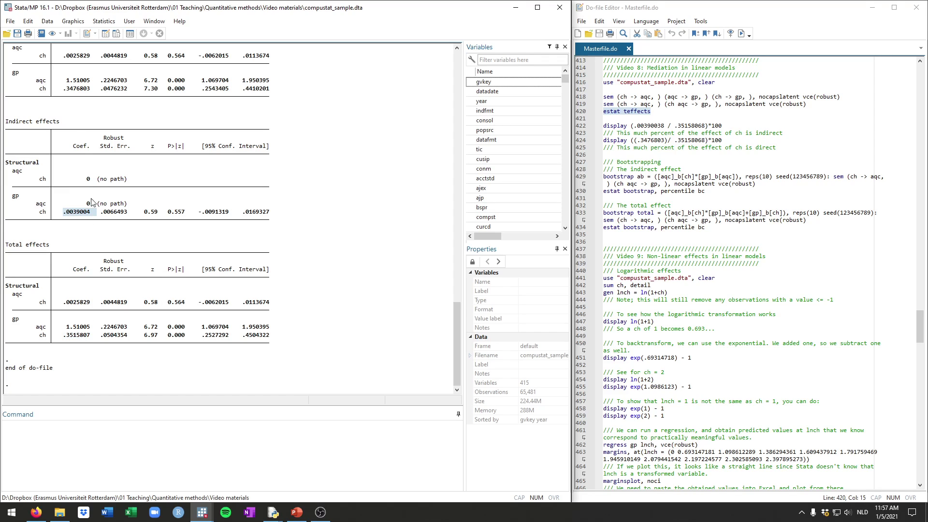
{"action": "left_click_drag", "start_coordinate": [61, 89], "coordinate": [89, 93]}
{"action": "left_click", "coordinate": [331, 231]}
Step: Compute the indirect share with display (.00390038 / .35158068)*100, giving 1.1093841 percent
{"action": "left_click", "coordinate": [726, 125]}
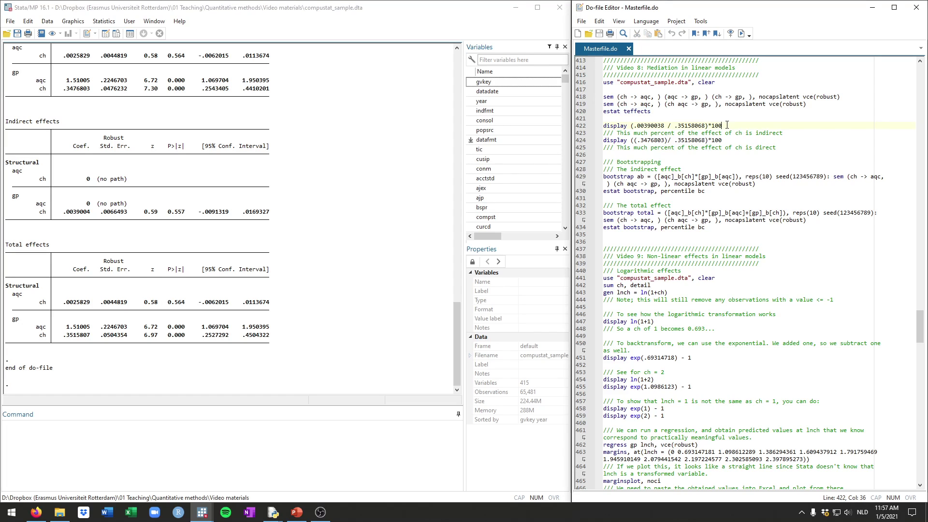
{"action": "left_click_drag", "start_coordinate": [726, 125], "coordinate": [602, 125]}
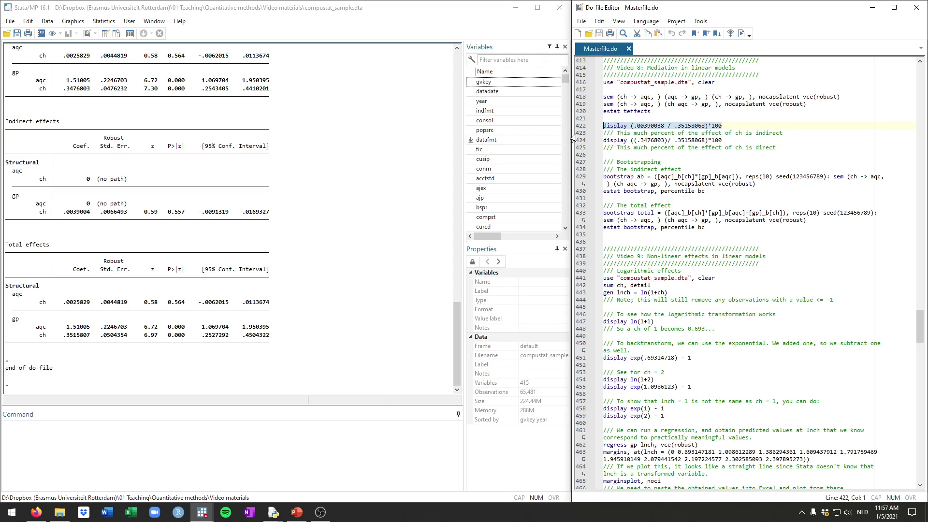
{"action": "left_click", "coordinate": [635, 129]}
{"action": "double_click", "coordinate": [645, 126]}
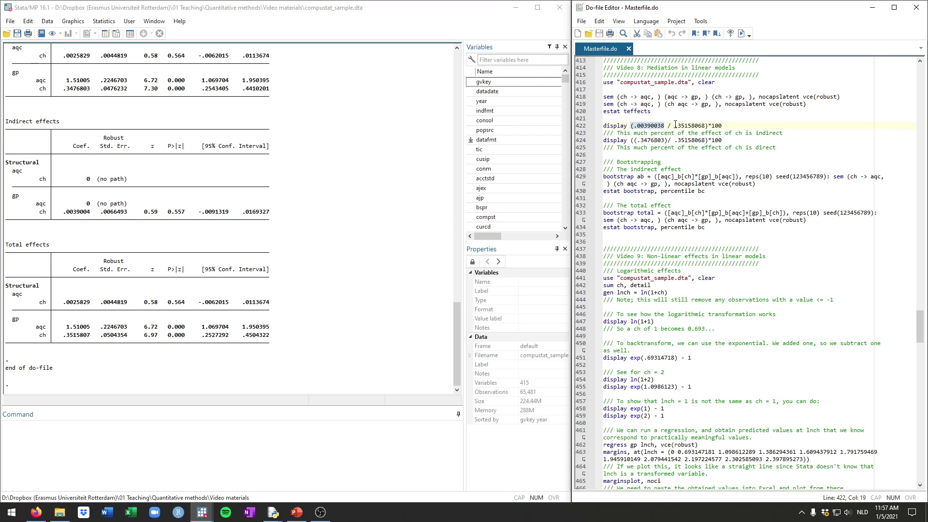
{"action": "triple_click", "coordinate": [677, 125]}
{"action": "key", "text": "ctrl+d"}
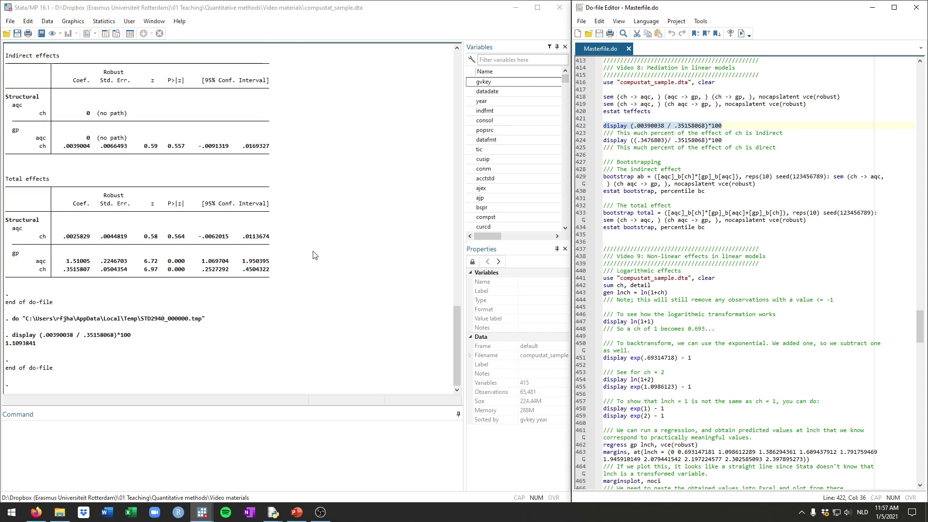
{"action": "left_click_drag", "start_coordinate": [37, 344], "coordinate": [10, 348]}
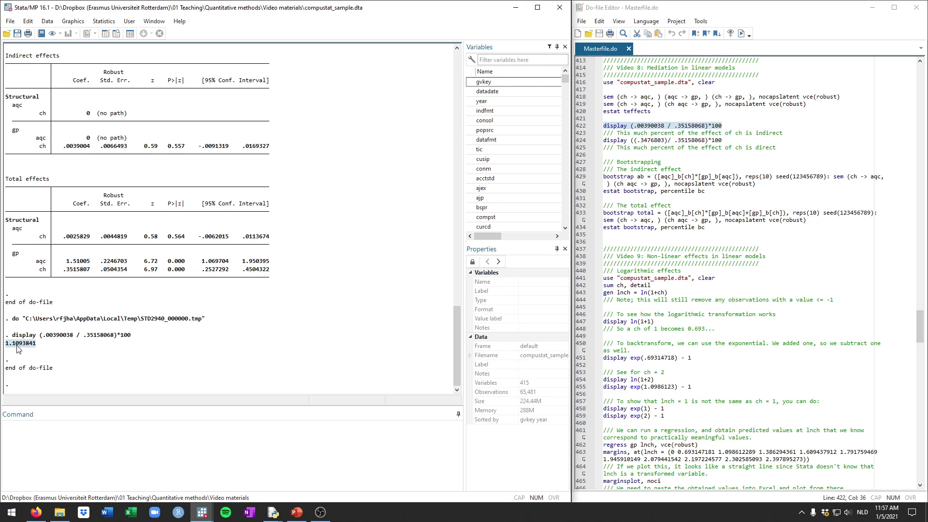
{"action": "left_click", "coordinate": [78, 354]}
Step: Run line 424's direct-share calculation, giving 98.890616 percent
{"action": "left_click_drag", "start_coordinate": [731, 141], "coordinate": [600, 140]}
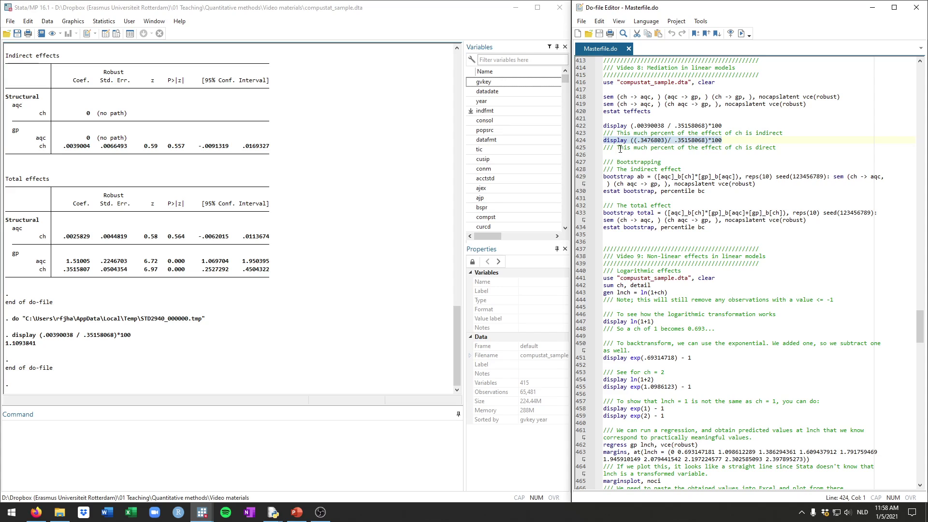
{"action": "key", "text": "ctrl+d"}
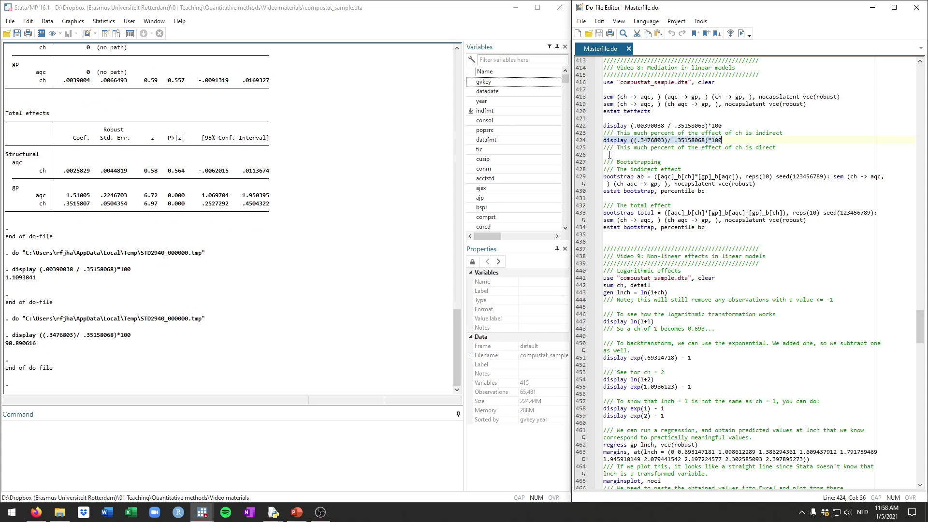
{"action": "left_click_drag", "start_coordinate": [6, 345], "coordinate": [42, 348]}
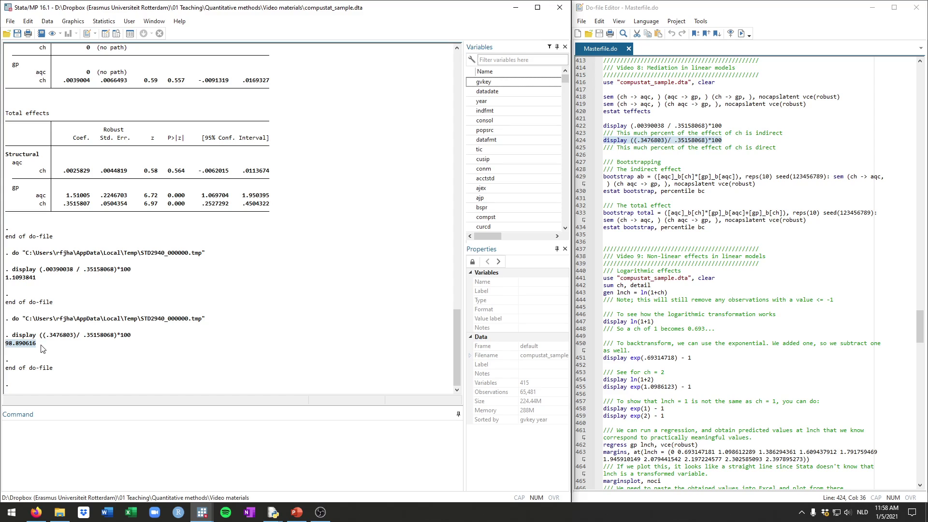
{"action": "left_click", "coordinate": [614, 155]}
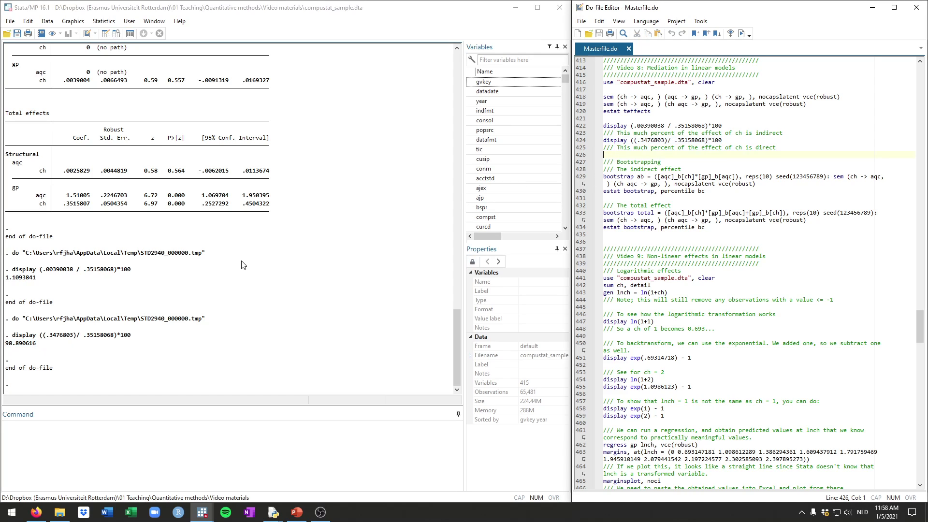
{"action": "left_click", "coordinate": [247, 330]}
{"action": "scroll", "coordinate": [247, 330], "scroll_direction": "up", "scroll_amount": 3}
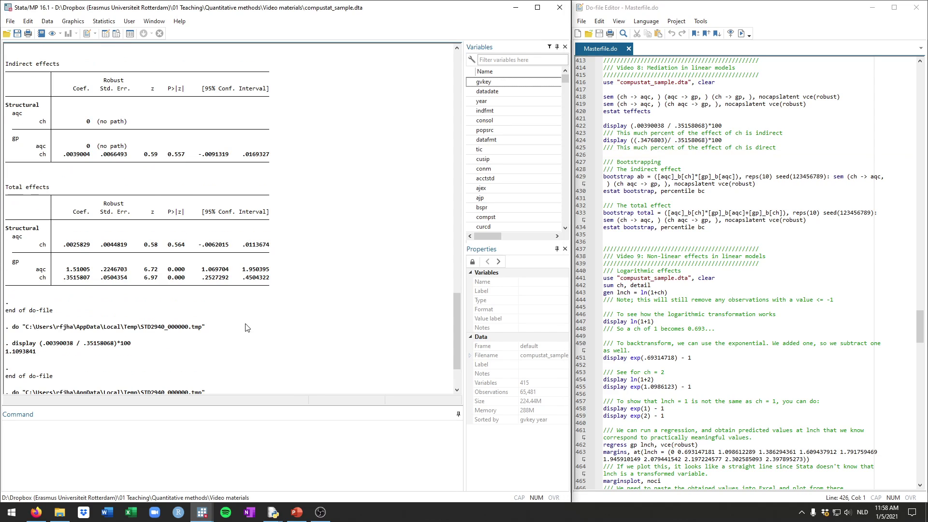
{"action": "left_click_drag", "start_coordinate": [64, 155], "coordinate": [168, 155]}
{"action": "scroll", "coordinate": [208, 251], "scroll_direction": "down", "scroll_amount": 3}
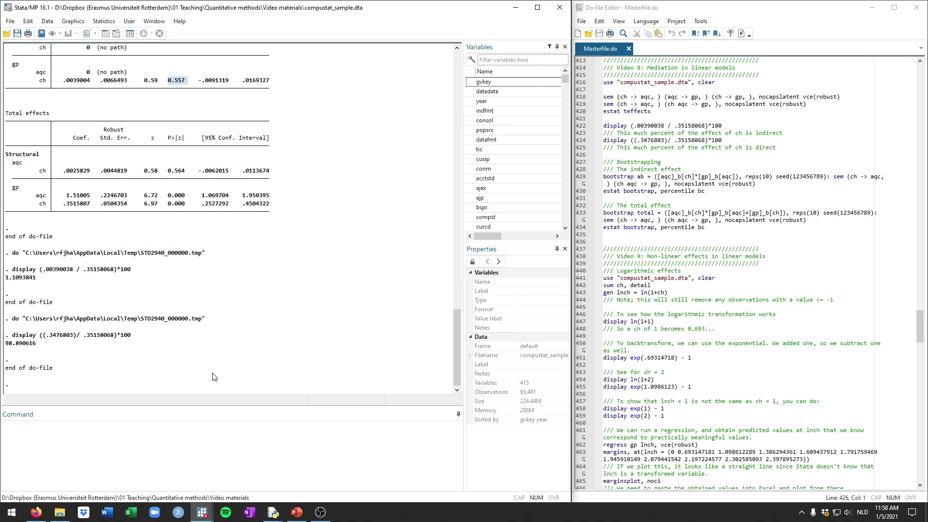
{"action": "left_click", "coordinate": [216, 374]}
{"action": "scroll", "coordinate": [255, 334], "scroll_direction": "up", "scroll_amount": 2}
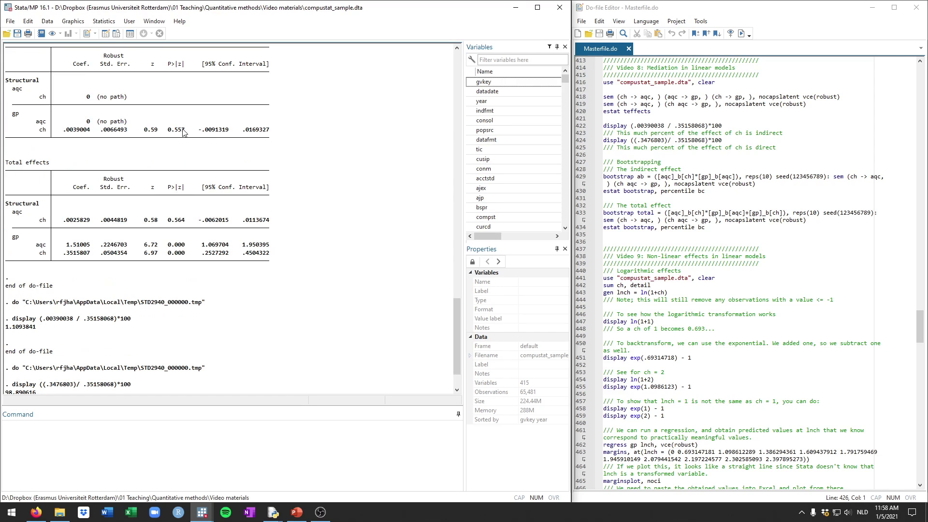
{"action": "mouse_move", "coordinate": [183, 130]}
{"action": "left_mouse_down"}
{"action": "mouse_move", "coordinate": [165, 130]}
{"action": "mouse_move", "coordinate": [188, 131]}
{"action": "left_mouse_up"}
{"action": "left_click", "coordinate": [210, 153]}
{"action": "scroll", "coordinate": [211, 157], "scroll_direction": "down", "scroll_amount": 2}
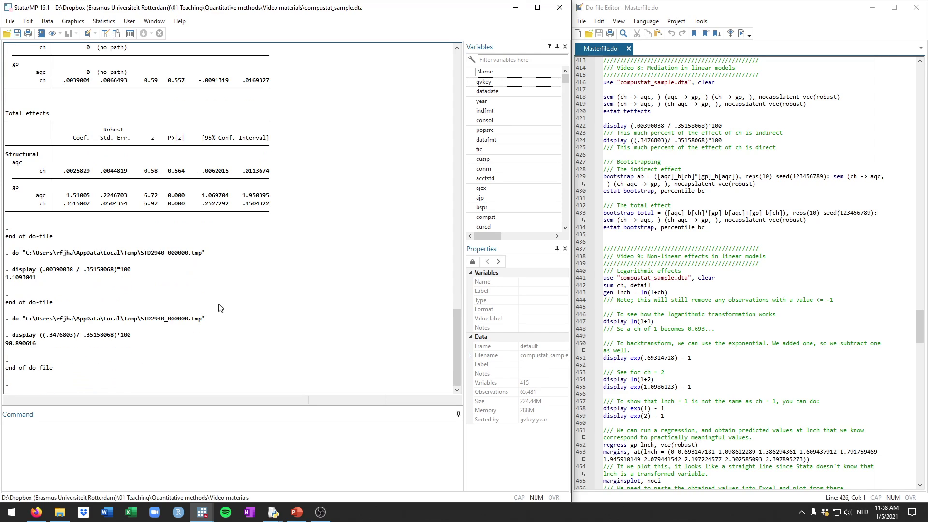
{"action": "left_click", "coordinate": [689, 203]}
{"action": "left_click", "coordinate": [692, 197]}
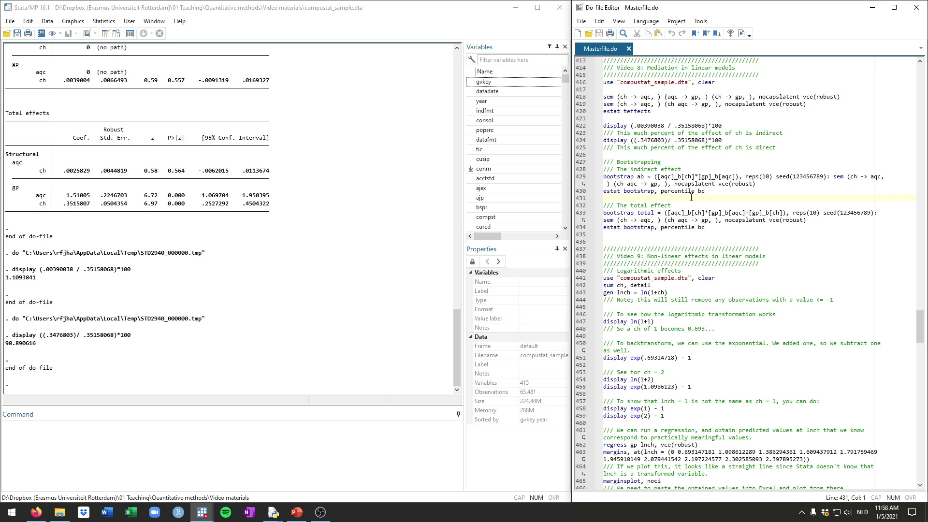
{"action": "scroll", "coordinate": [182, 140], "scroll_direction": "up", "scroll_amount": 1}
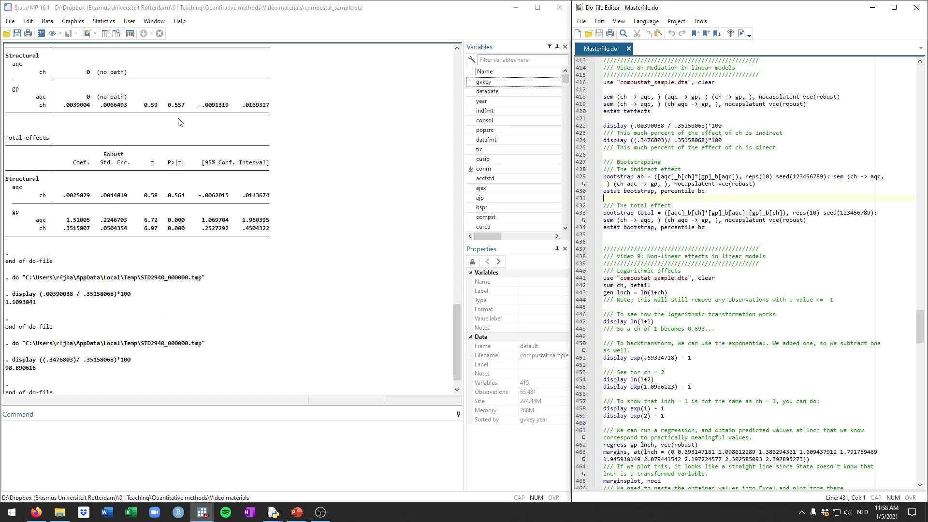
{"action": "double_click", "coordinate": [184, 105]}
{"action": "scroll", "coordinate": [191, 169], "scroll_direction": "up", "scroll_amount": 1}
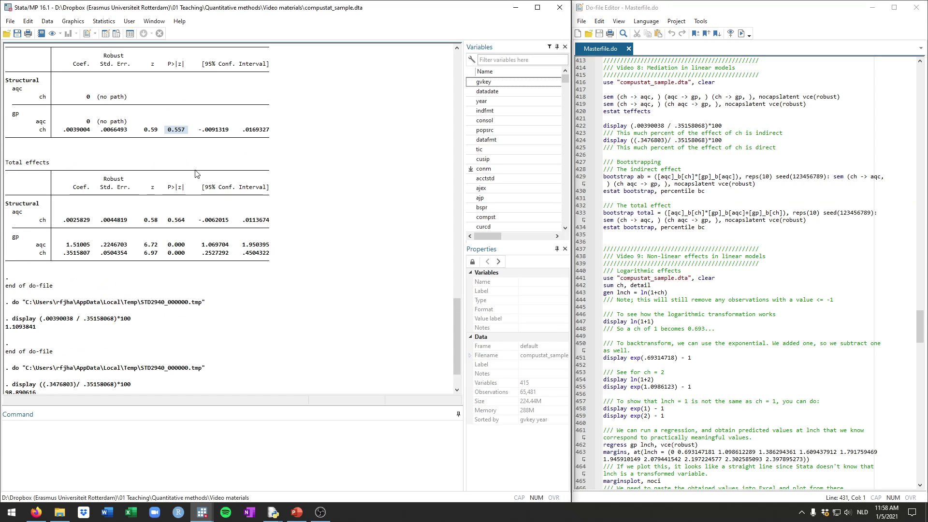
{"action": "left_click", "coordinate": [172, 148]}
{"action": "left_click", "coordinate": [657, 196]}
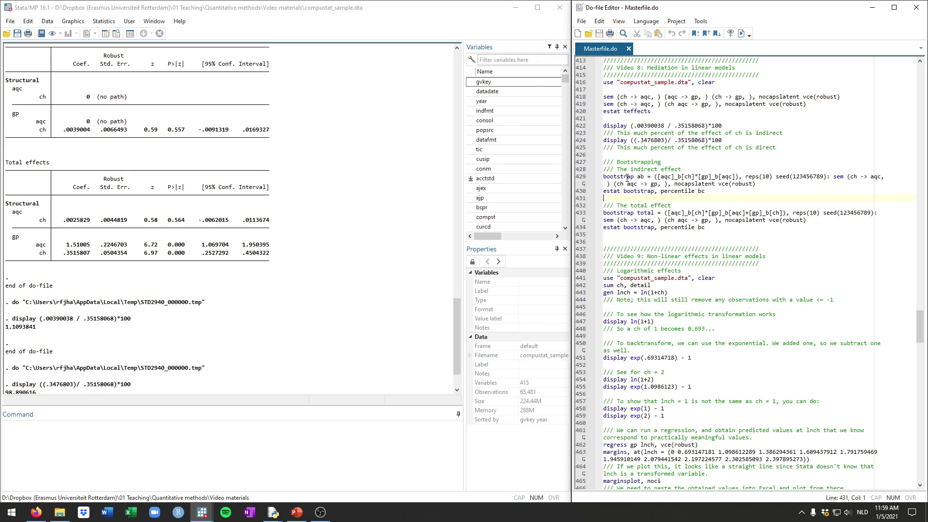
{"action": "double_click", "coordinate": [627, 178]}
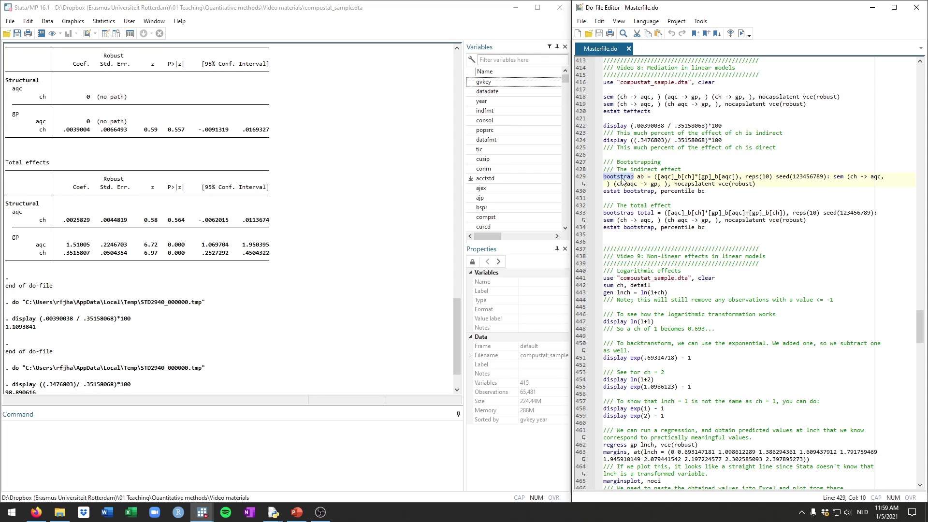
{"action": "double_click", "coordinate": [640, 177]}
{"action": "left_click", "coordinate": [658, 177]}
{"action": "left_click", "coordinate": [694, 177], "text": "shift"}
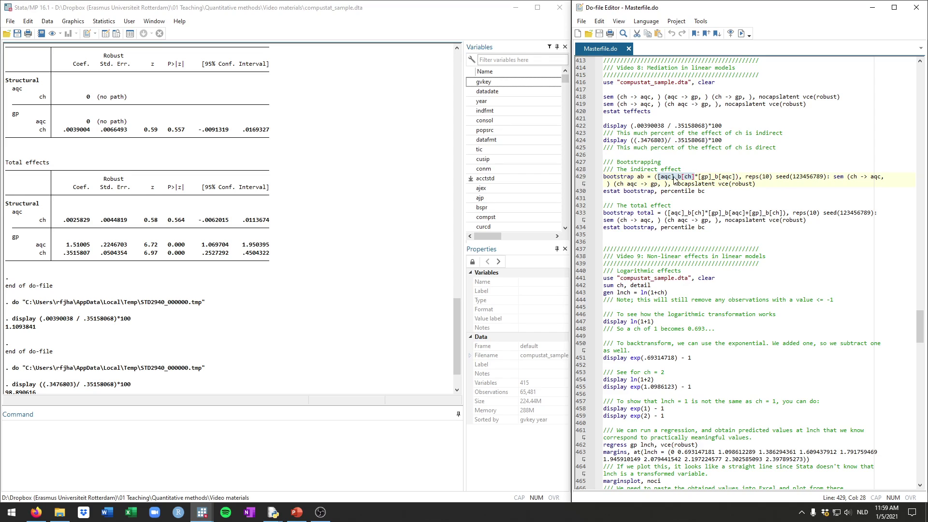
{"action": "left_click", "coordinate": [674, 178]}
{"action": "left_click", "coordinate": [659, 177], "text": "shift"}
{"action": "left_click", "coordinate": [678, 177]}
{"action": "left_click_drag", "start_coordinate": [682, 177], "coordinate": [695, 177]}
{"action": "double_click", "coordinate": [665, 177]}
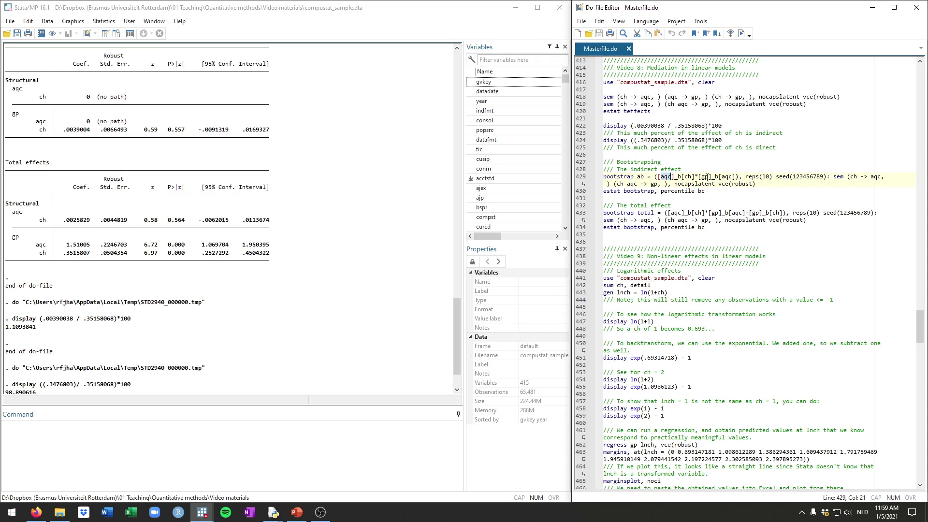
{"action": "double_click", "coordinate": [728, 177]}
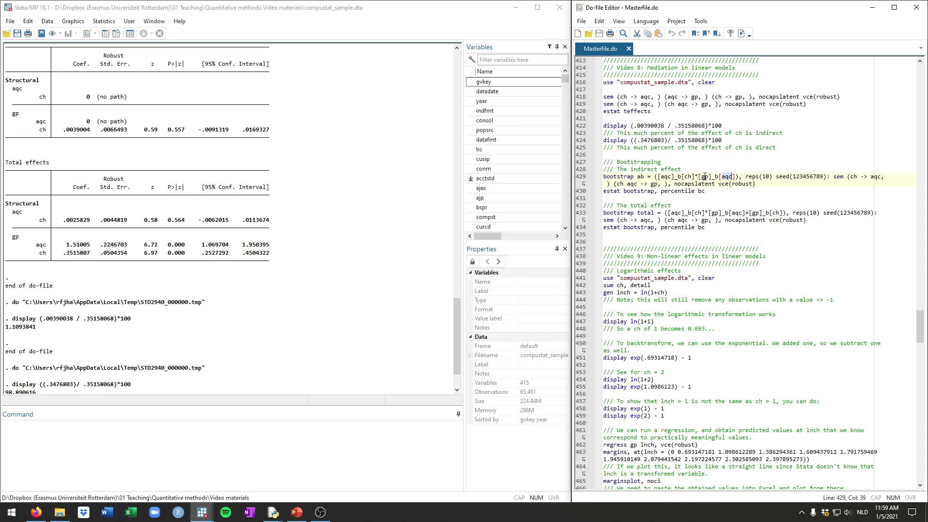
{"action": "double_click", "coordinate": [705, 177]}
{"action": "left_click_drag", "start_coordinate": [740, 177], "coordinate": [656, 177]}
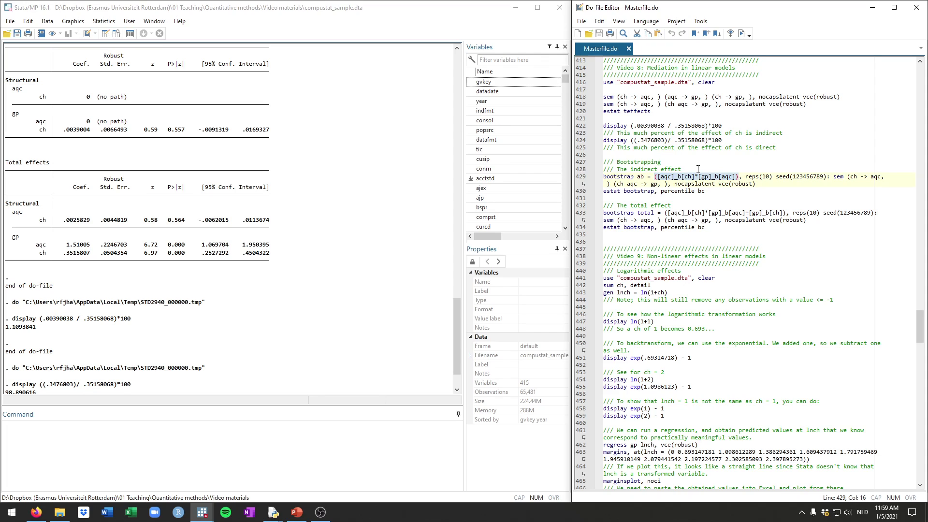
{"action": "left_click", "coordinate": [740, 178]}
{"action": "left_click_drag", "start_coordinate": [747, 176], "coordinate": [772, 177]}
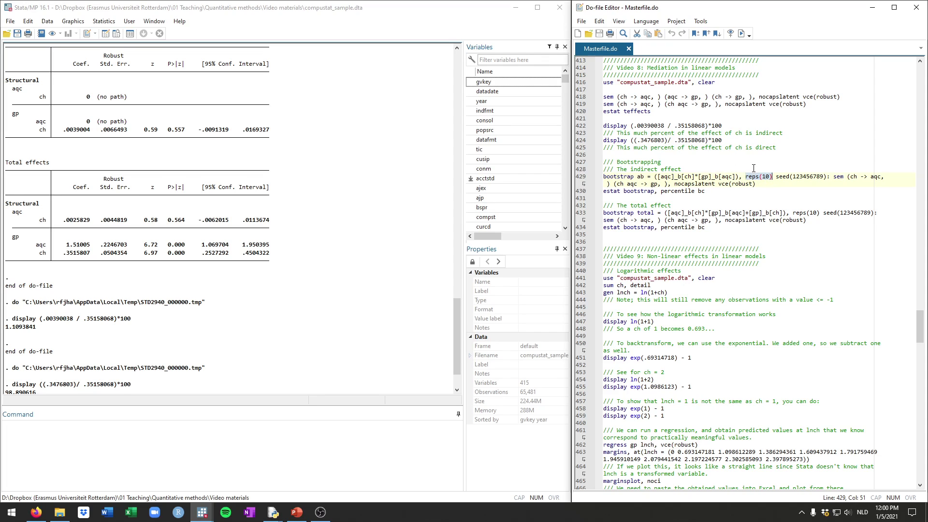
{"action": "left_click_drag", "start_coordinate": [776, 177], "coordinate": [828, 174]}
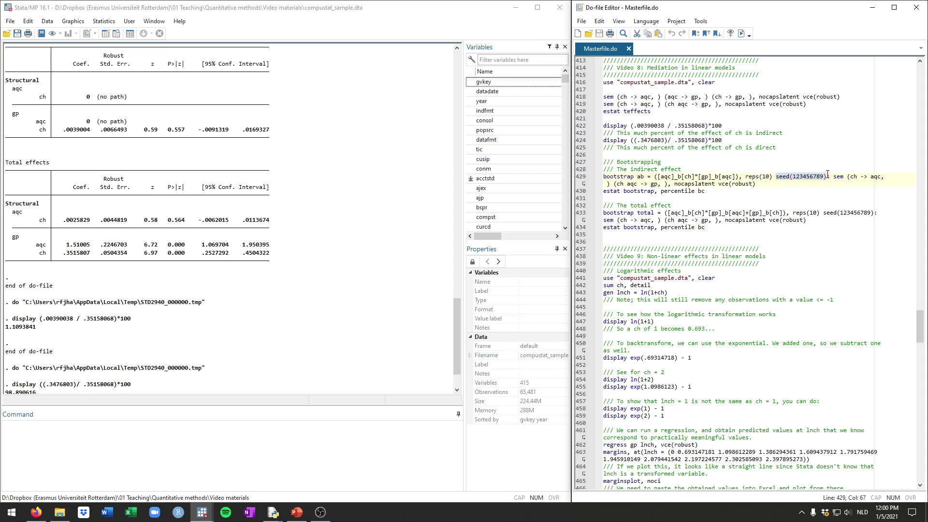
{"action": "left_click", "coordinate": [794, 177]}
{"action": "left_click_drag", "start_coordinate": [793, 178], "coordinate": [824, 178]}
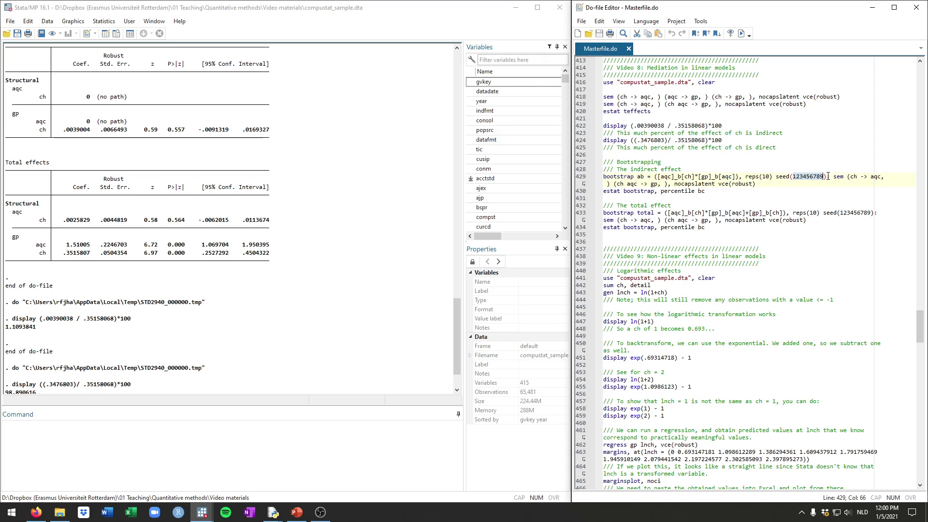
{"action": "left_click", "coordinate": [829, 178]}
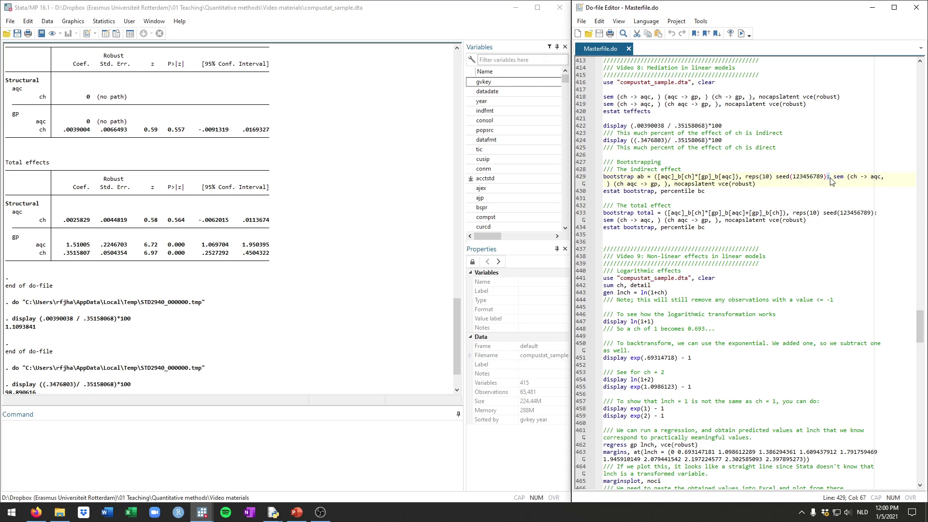
{"action": "left_click", "coordinate": [832, 177]}
{"action": "key", "text": "shift+End"}
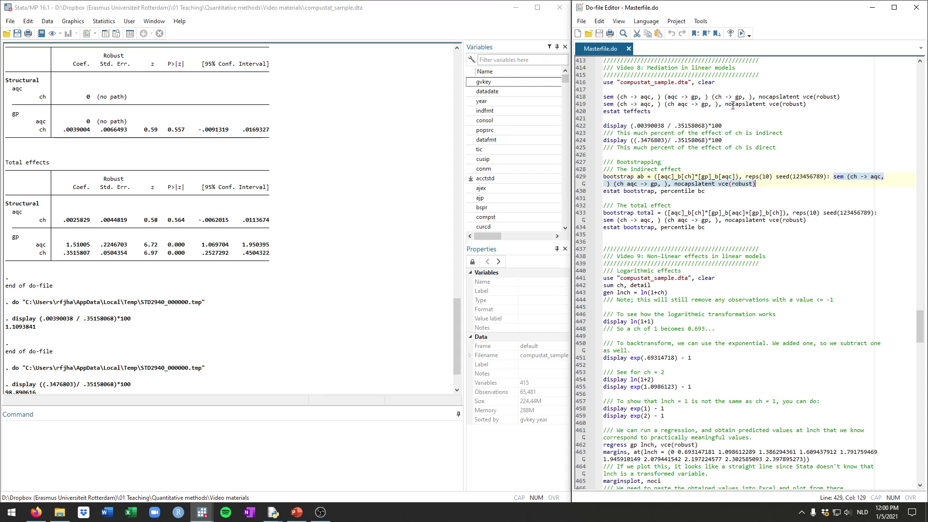
{"action": "left_click_drag", "start_coordinate": [807, 104], "coordinate": [602, 104]}
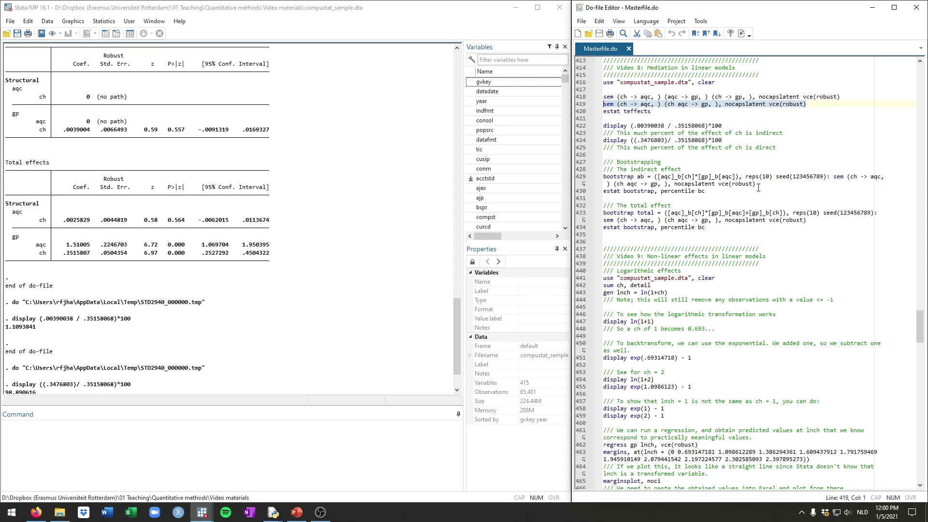
{"action": "left_click_drag", "start_coordinate": [756, 184], "coordinate": [830, 177]}
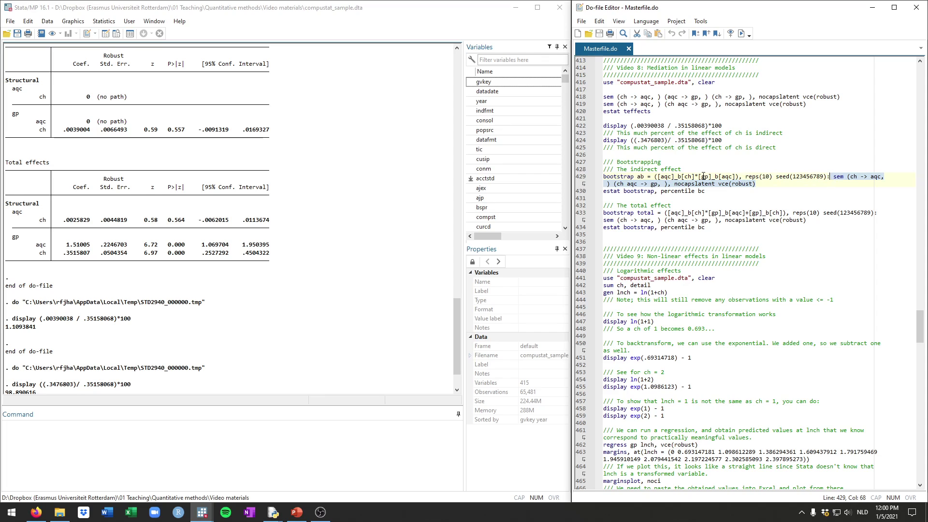
{"action": "left_click_drag", "start_coordinate": [659, 177], "coordinate": [599, 173]}
Step: Run the 10-replication bootstrap of ab and check coefficient .0039004 with p-value 0.591
{"action": "key", "text": "ctrl+d"}
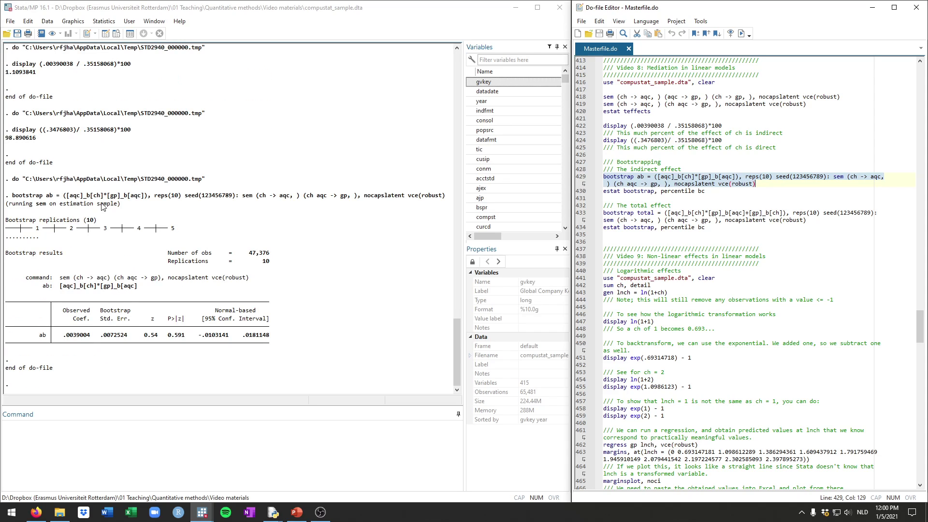
{"action": "left_click", "coordinate": [66, 340]}
{"action": "left_click_drag", "start_coordinate": [64, 337], "coordinate": [90, 337]}
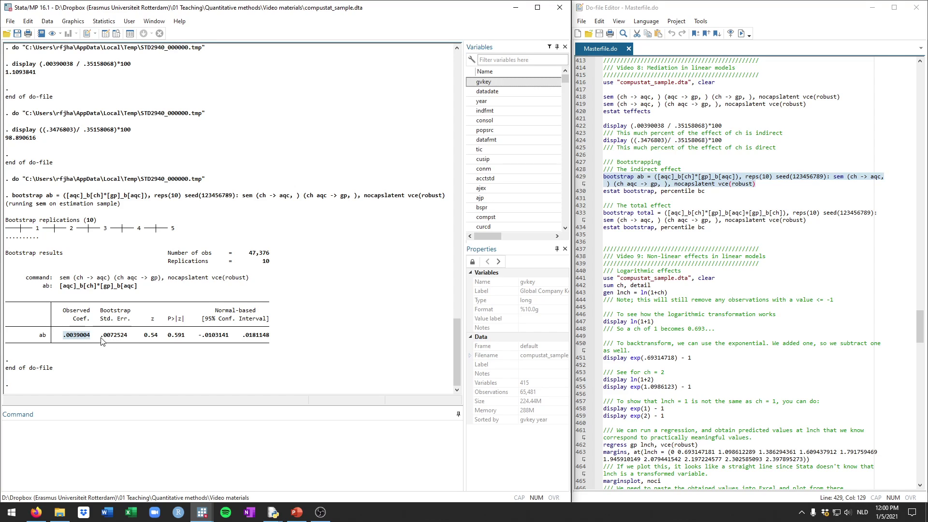
{"action": "left_click_drag", "start_coordinate": [103, 341], "coordinate": [127, 338]}
{"action": "left_click_drag", "start_coordinate": [189, 338], "coordinate": [168, 340]}
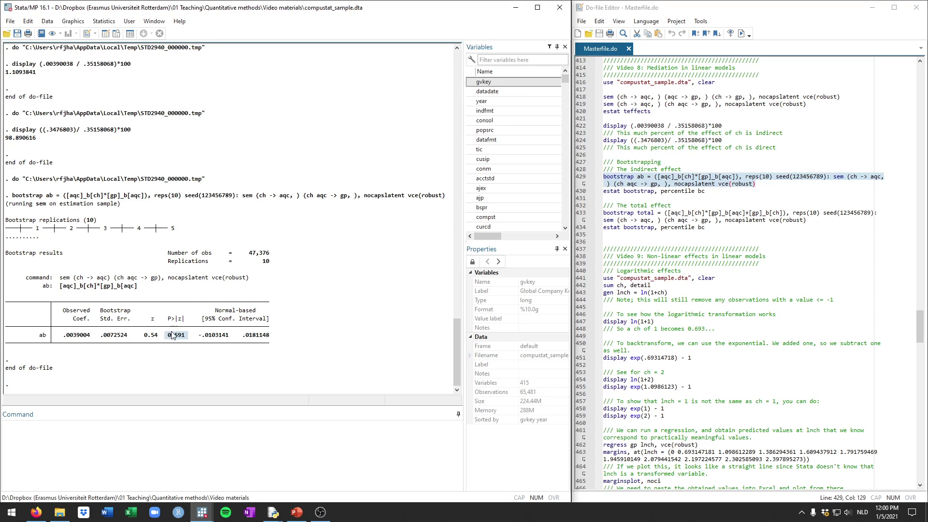
{"action": "left_click", "coordinate": [196, 353]}
{"action": "left_click", "coordinate": [645, 199]}
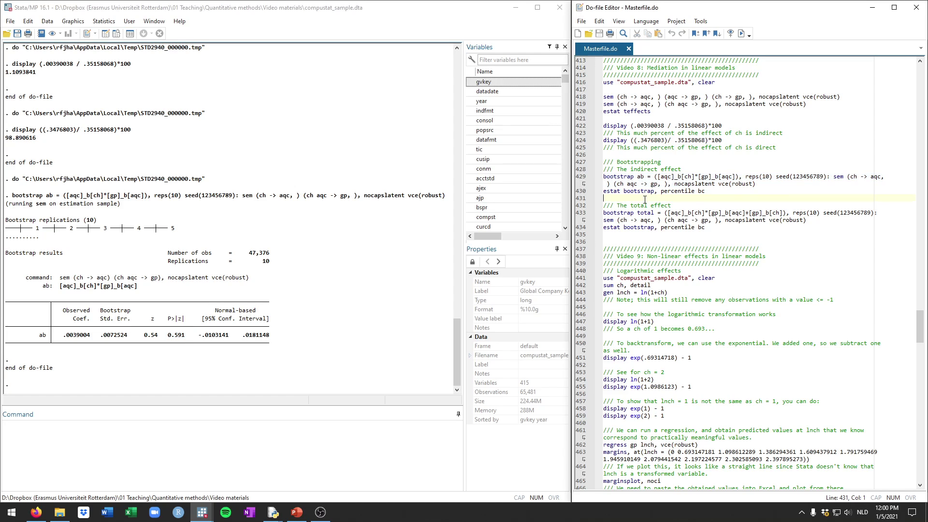
{"action": "left_click_drag", "start_coordinate": [624, 199], "coordinate": [596, 195]}
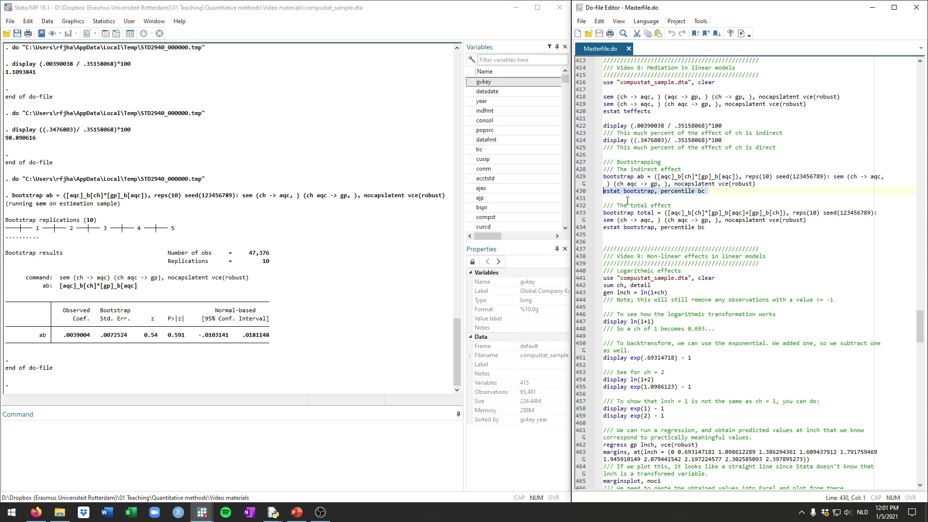
Step: Run estat bootstrap, percentile bc and read the BC interval -.0084654 to .0107283 for ab
{"action": "left_click", "coordinate": [627, 199]}
{"action": "double_click", "coordinate": [608, 176]}
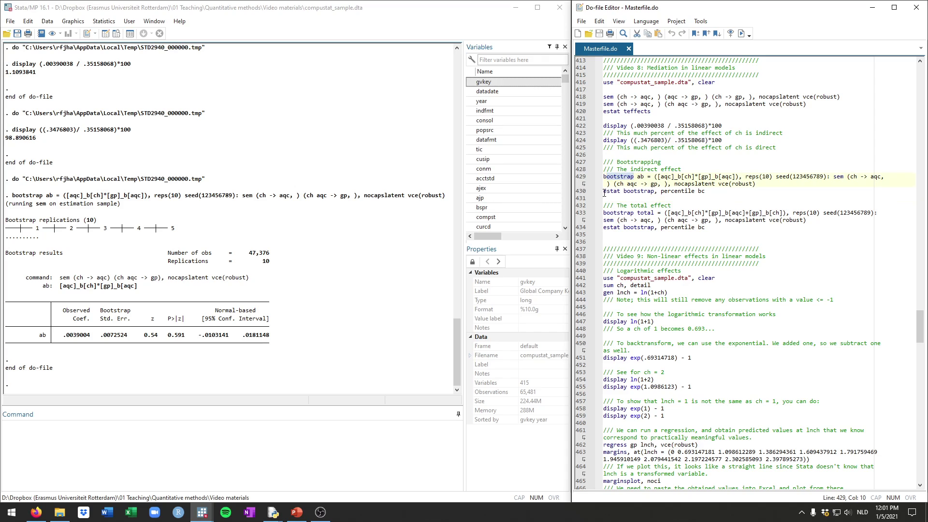
{"action": "left_click_drag", "start_coordinate": [605, 192], "coordinate": [660, 192]}
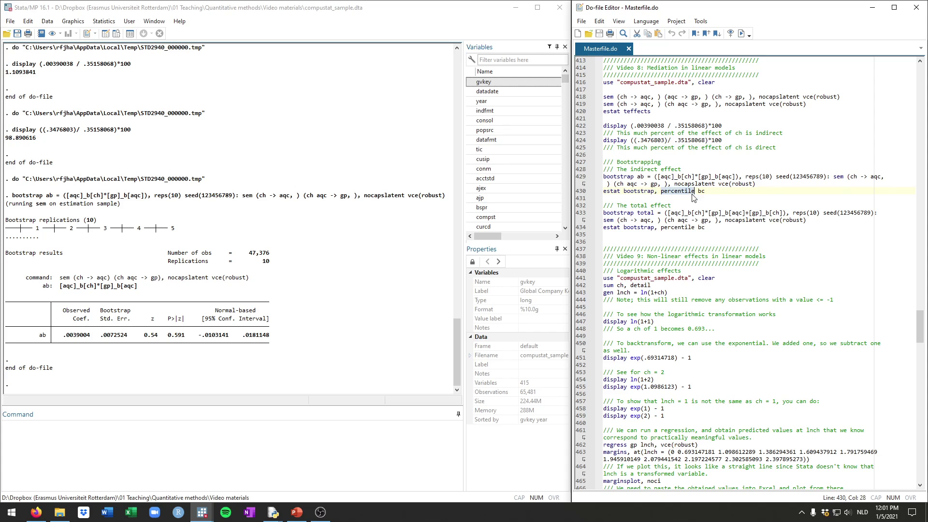
{"action": "left_click_drag", "start_coordinate": [706, 191], "coordinate": [591, 194]}
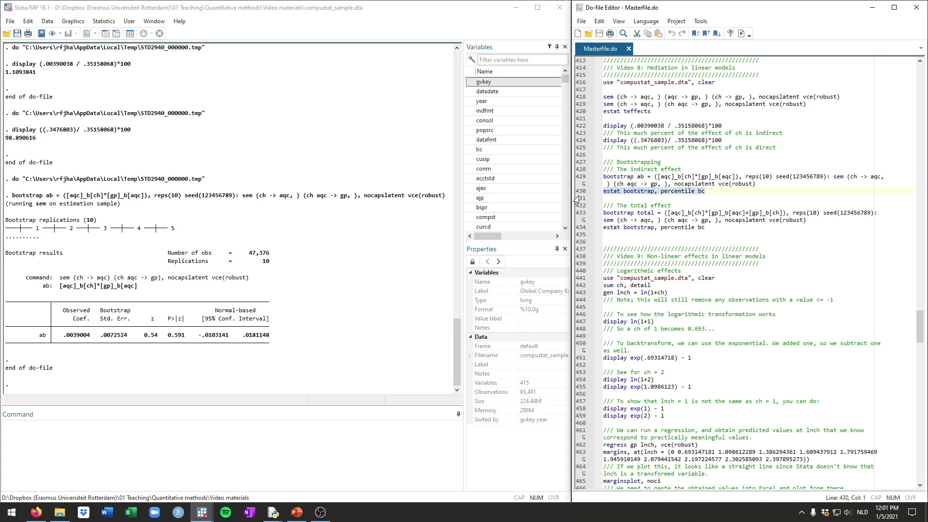
{"action": "key", "text": "ctrl+d"}
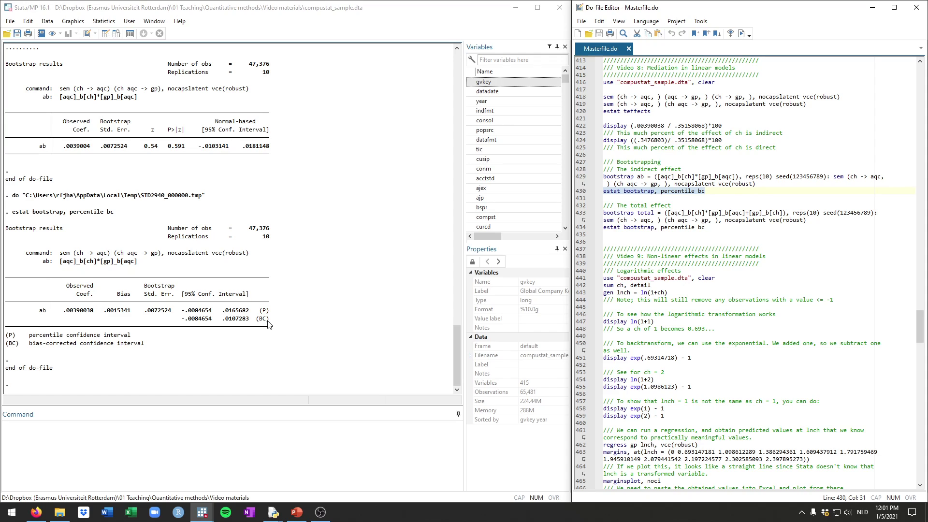
{"action": "left_click_drag", "start_coordinate": [269, 324], "coordinate": [184, 323]}
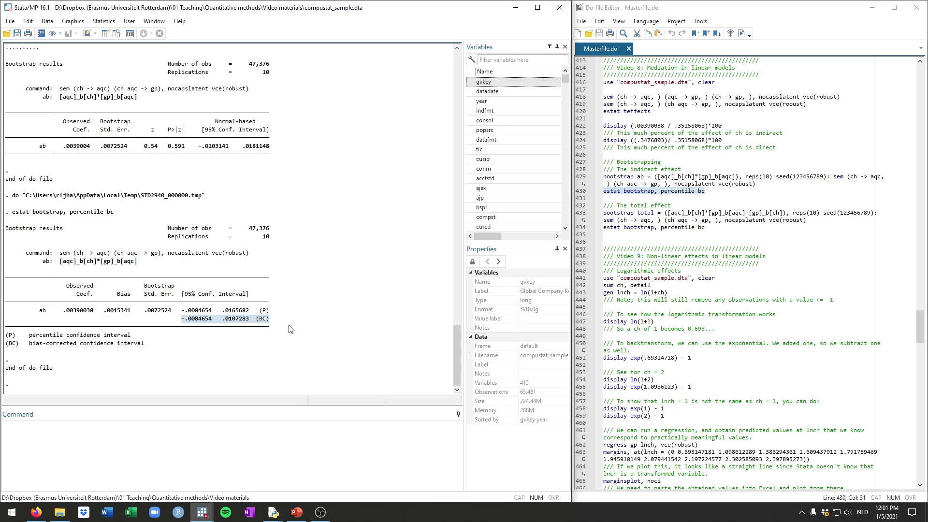
{"action": "left_click_drag", "start_coordinate": [63, 311], "coordinate": [95, 314]}
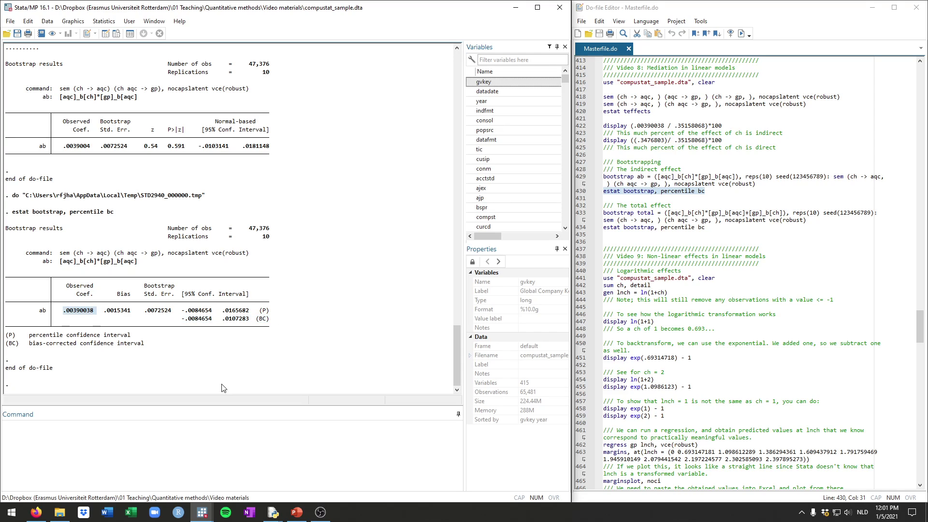
{"action": "left_click_drag", "start_coordinate": [182, 319], "coordinate": [248, 325]}
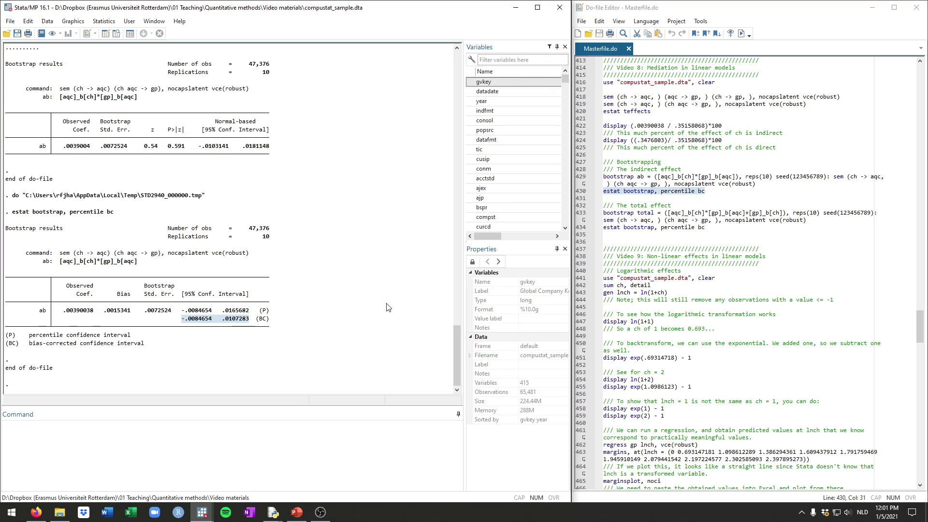
{"action": "left_click", "coordinate": [647, 236]}
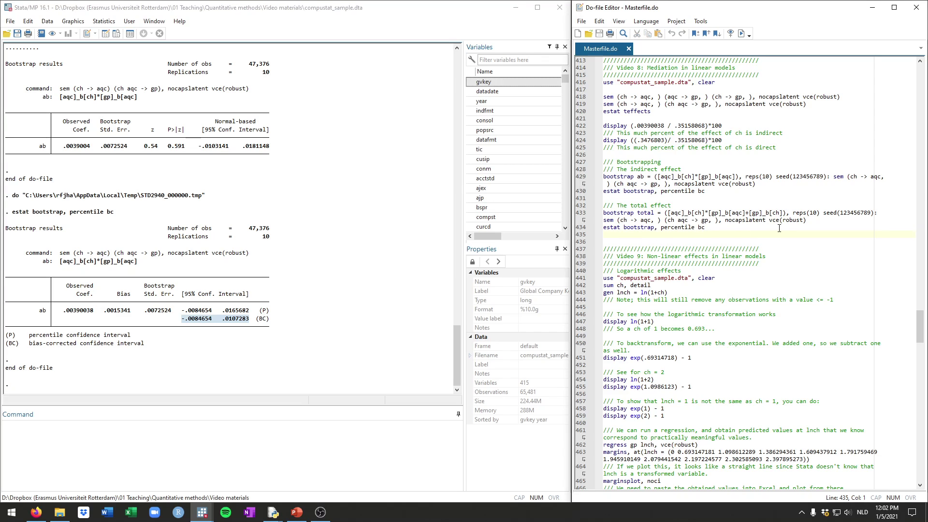
{"action": "mouse_move", "coordinate": [665, 212]}
{"action": "left_mouse_down"}
{"action": "mouse_move", "coordinate": [781, 212]}
{"action": "mouse_move", "coordinate": [668, 213]}
{"action": "left_mouse_up"}
{"action": "left_click", "coordinate": [724, 212]}
{"action": "left_click", "coordinate": [747, 213]}
{"action": "left_click_drag", "start_coordinate": [749, 213], "coordinate": [784, 213]}
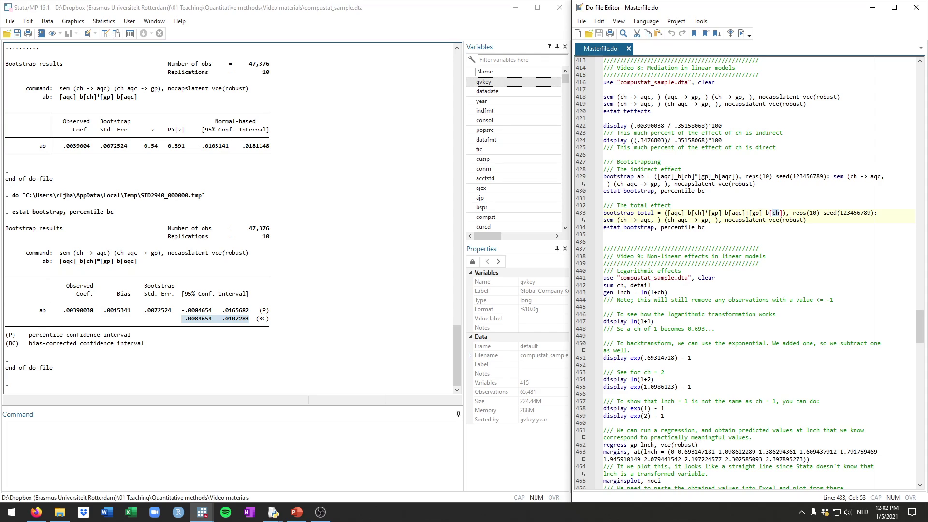
{"action": "double_click", "coordinate": [755, 213]}
{"action": "left_click_drag", "start_coordinate": [815, 221], "coordinate": [595, 215]}
{"action": "left_click_drag", "start_coordinate": [732, 231], "coordinate": [604, 213]}
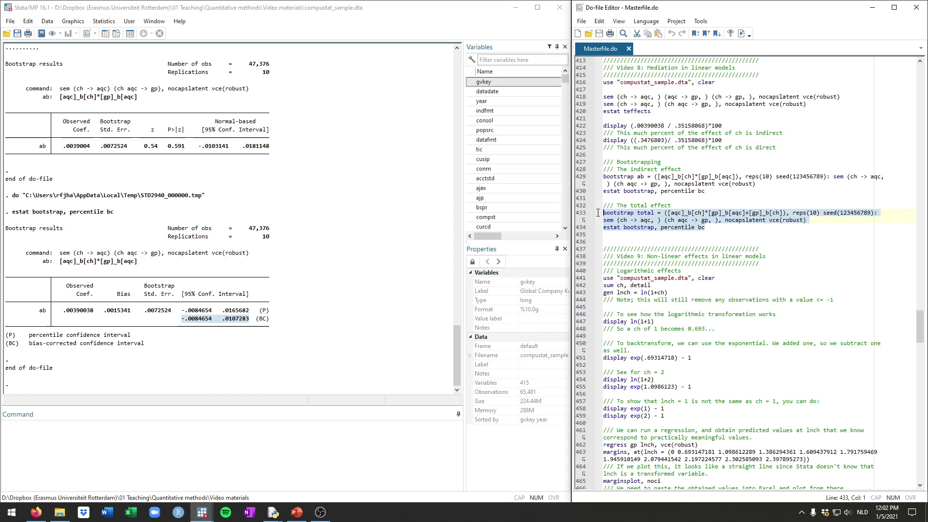
{"action": "left_click", "coordinate": [634, 235]}
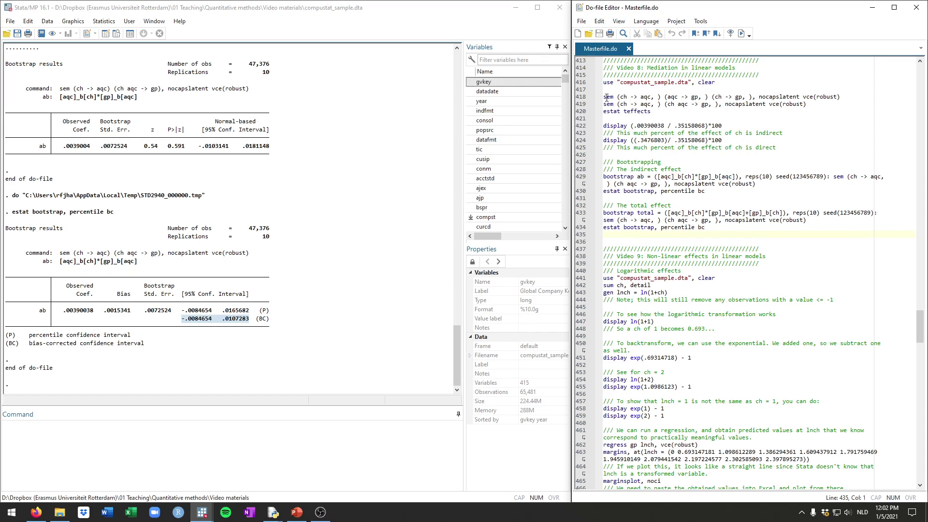
{"action": "left_click_drag", "start_coordinate": [603, 98], "coordinate": [841, 97]}
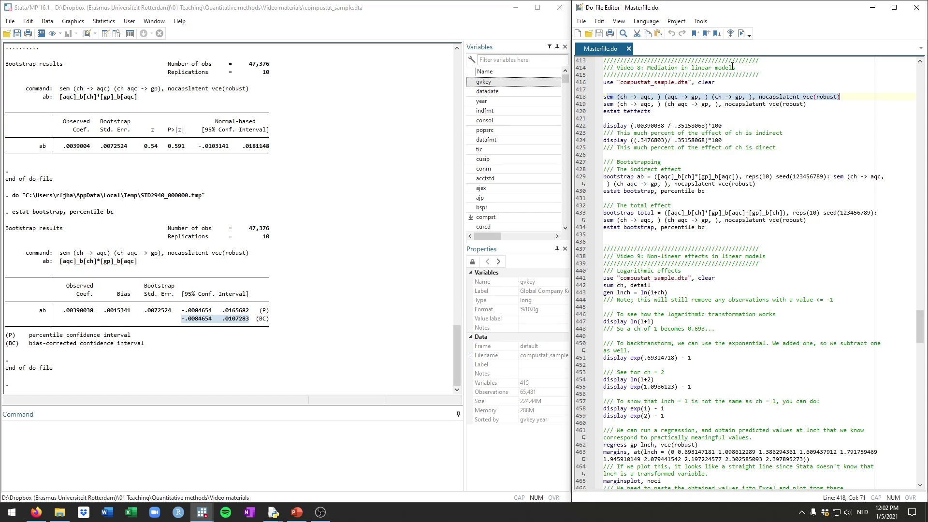
{"action": "left_click_drag", "start_coordinate": [604, 192], "coordinate": [604, 177]}
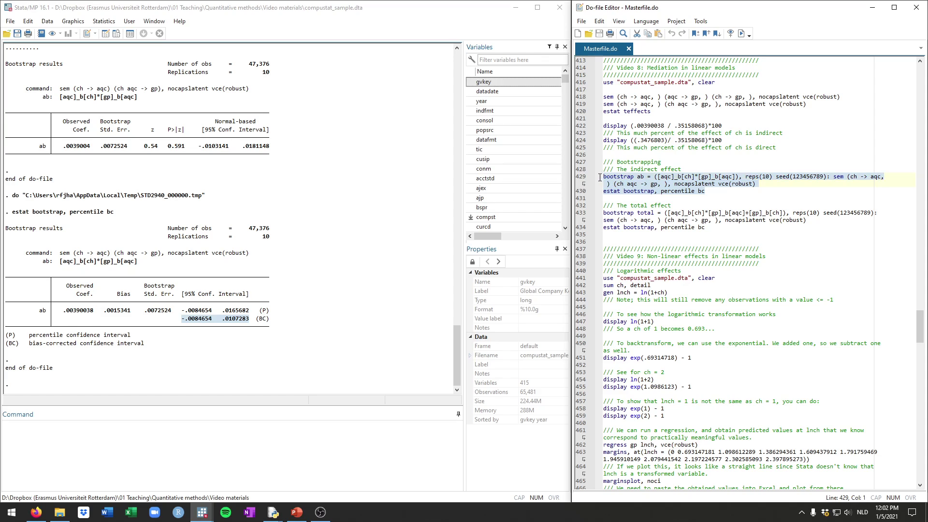
{"action": "left_click", "coordinate": [706, 191]}
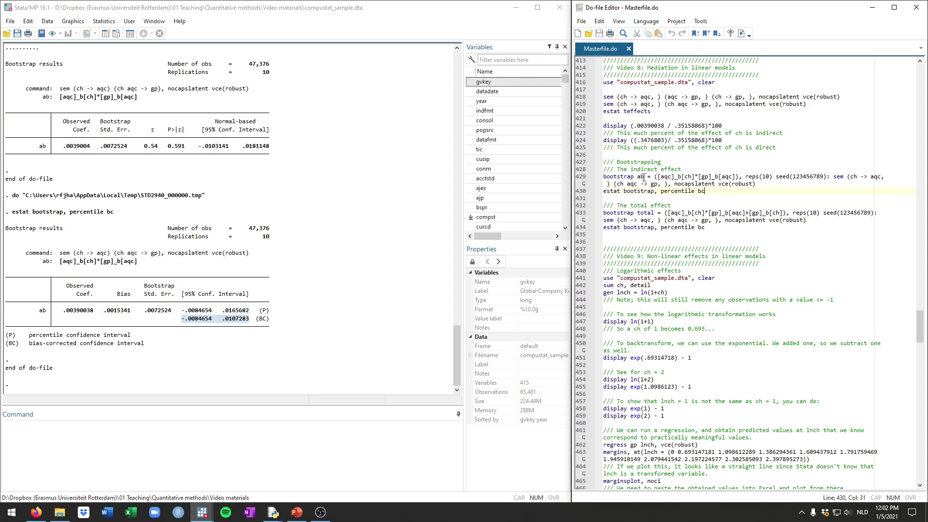
{"action": "left_click_drag", "start_coordinate": [704, 191], "coordinate": [604, 176]}
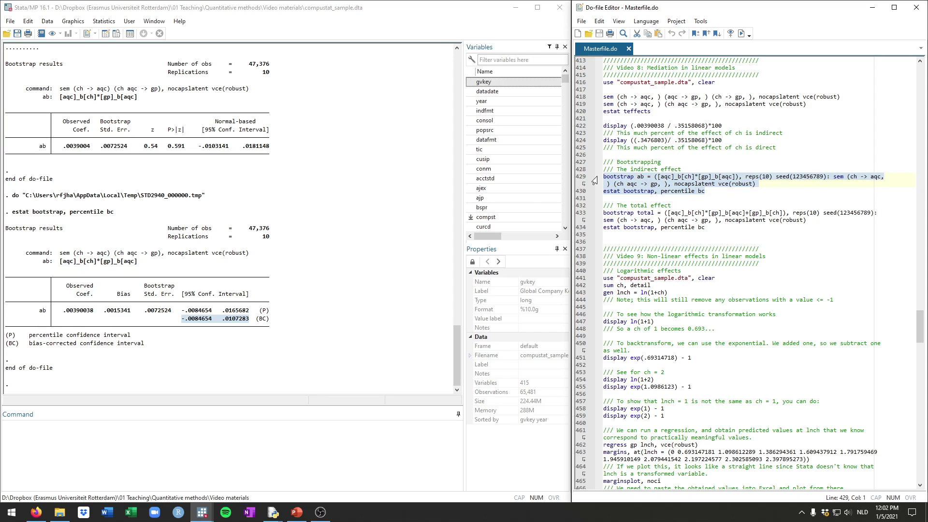
{"action": "left_click", "coordinate": [230, 324]}
{"action": "left_click_drag", "start_coordinate": [260, 324], "coordinate": [179, 320]}
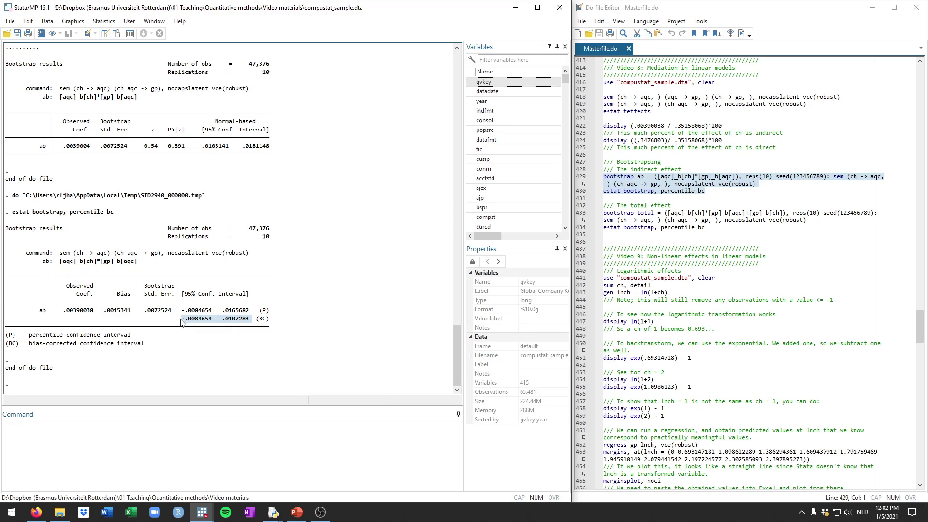
{"action": "left_click", "coordinate": [226, 337]}
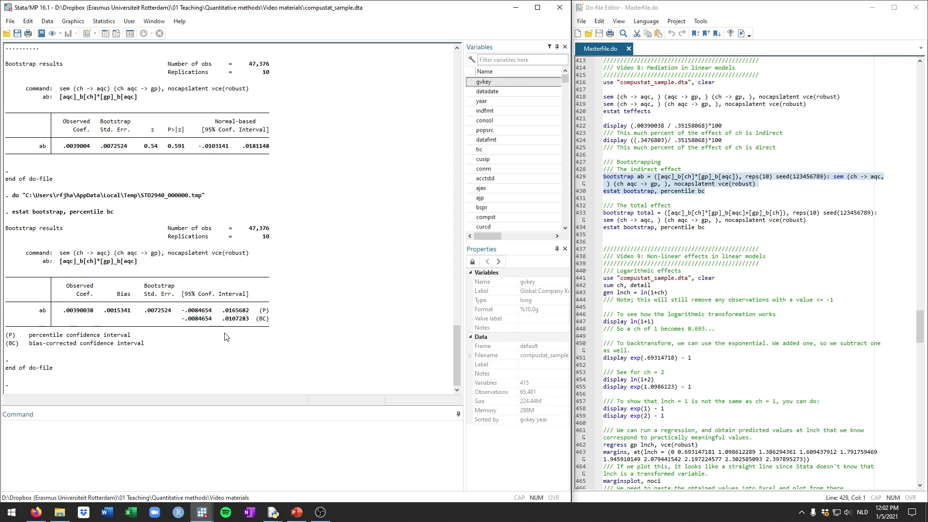
{"action": "left_click", "coordinate": [707, 196]}
{"action": "scroll", "coordinate": [702, 194], "scroll_direction": "up", "scroll_amount": 1}
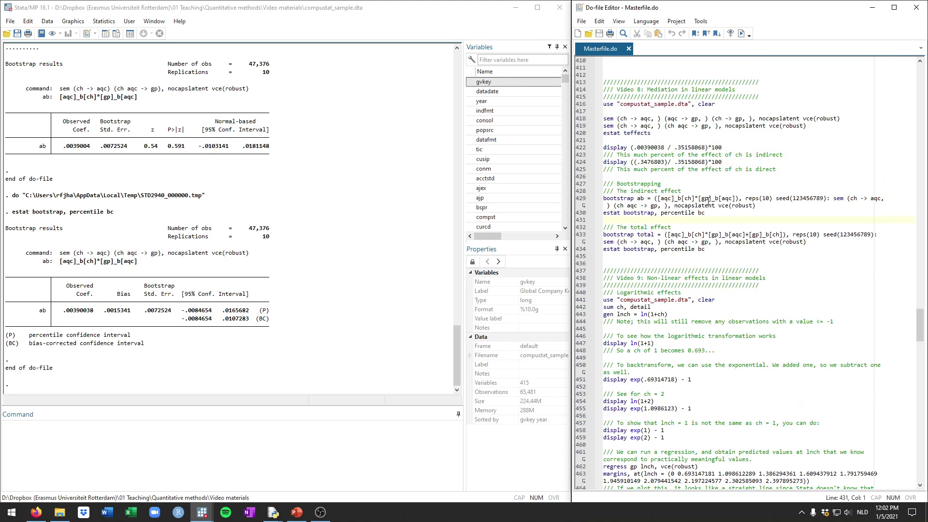